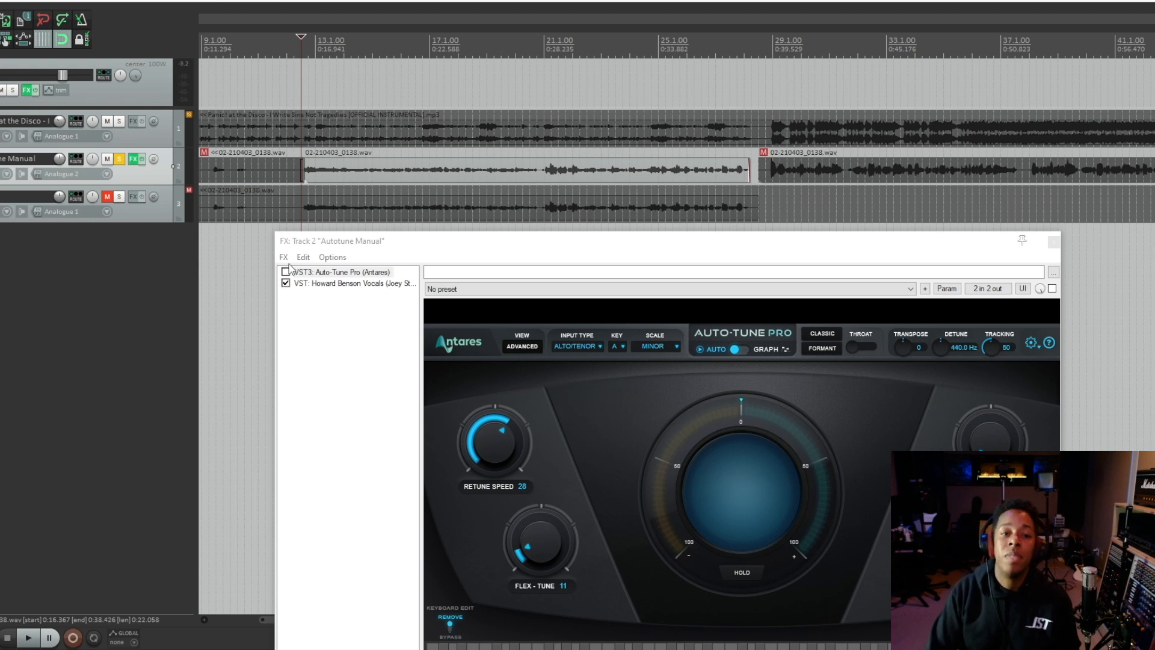
Step: Enable the Auto-Tune Pro plugin on the Autotune Manual track and play the vocal through it
left_click(287, 272)
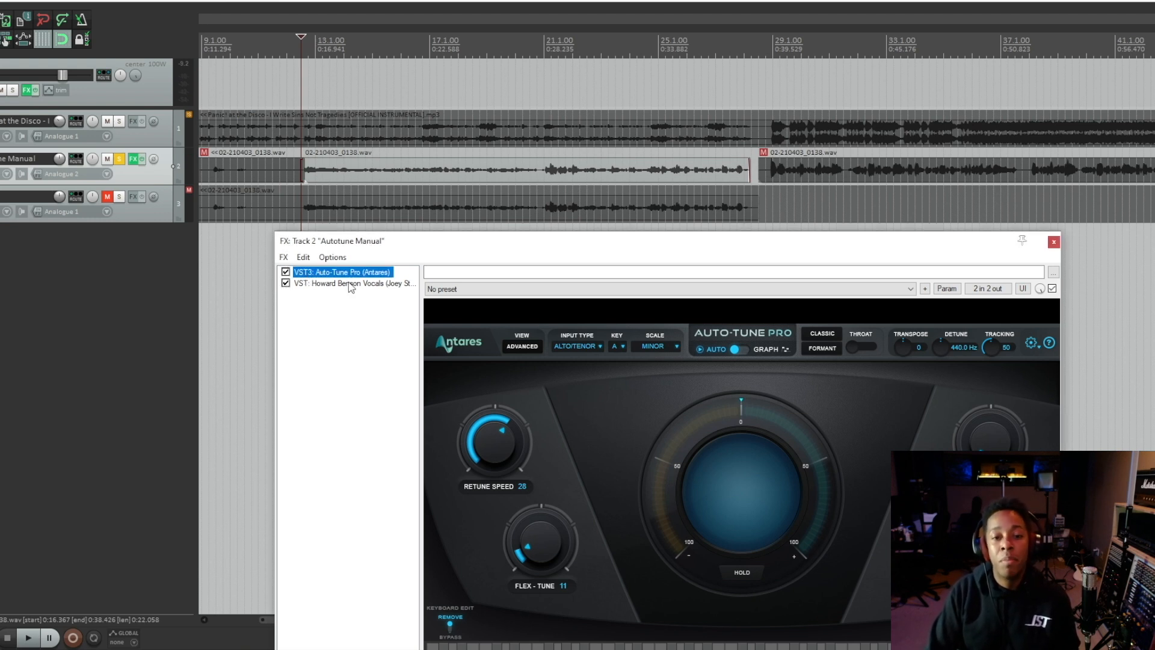
key("space")
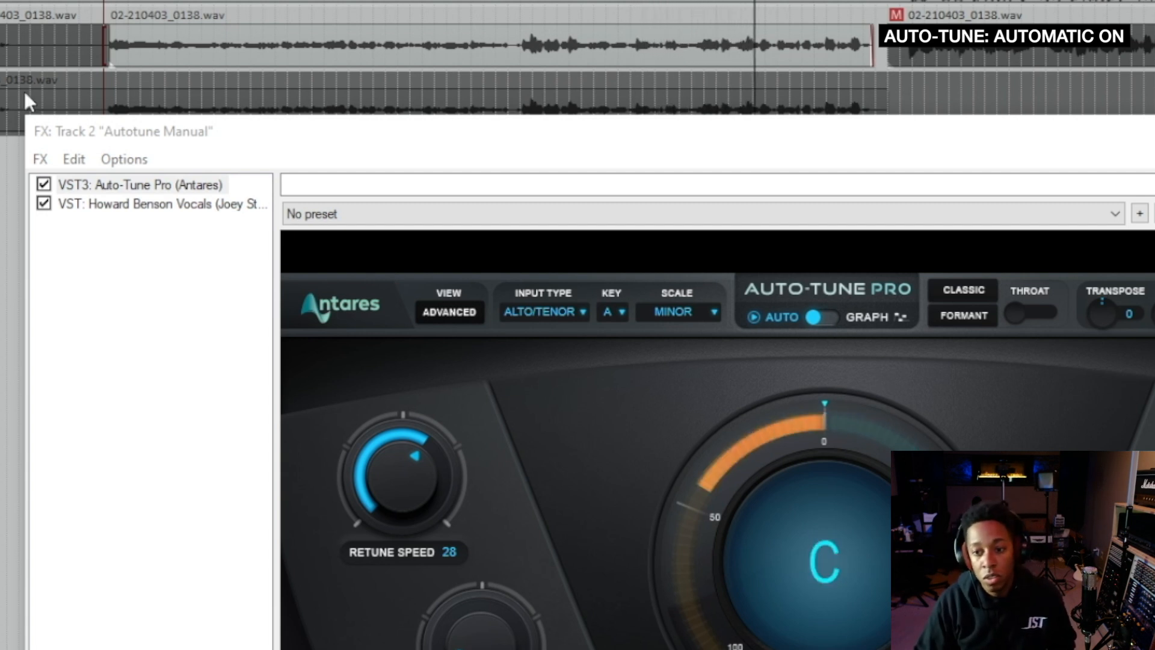
Step: Try Retune Speed at 0 and then at 27, playing the vocal from measure 21 with the slower setting
left_click_drag(389, 465, 386, 313)
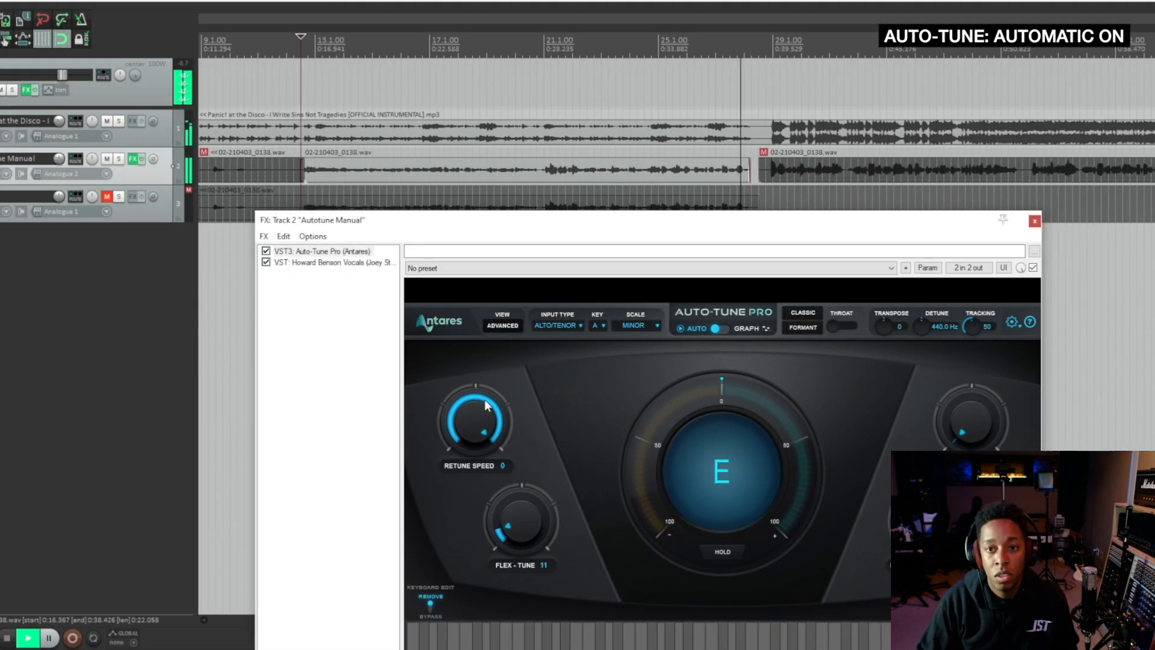
left_click_drag(423, 435, 428, 475)
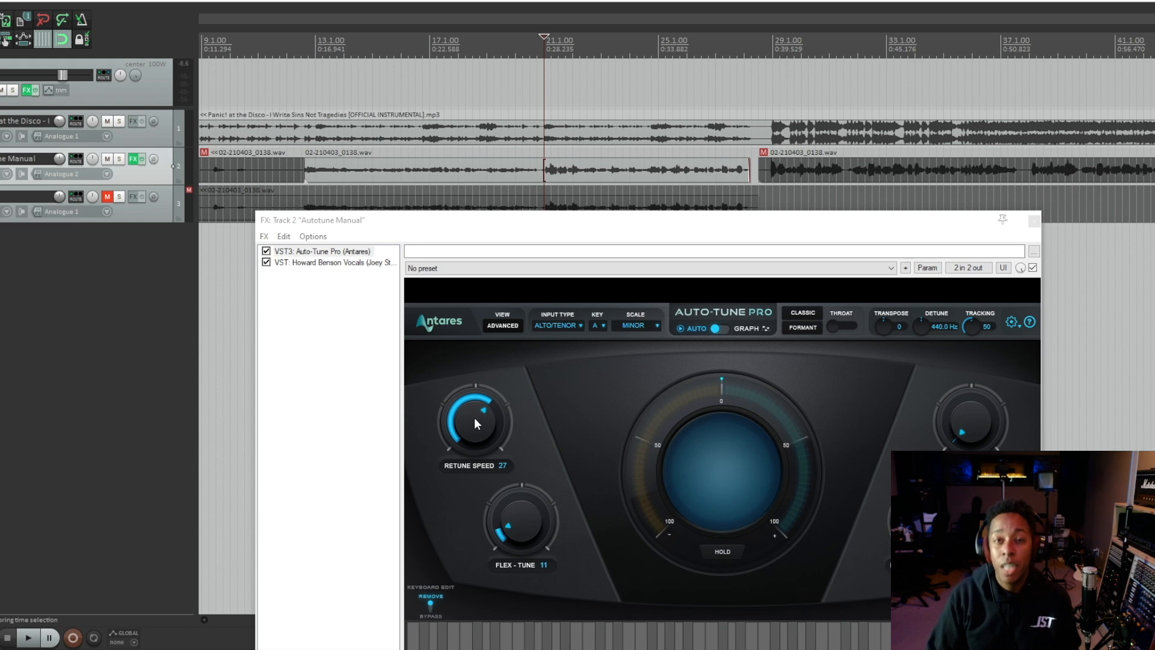
key("space")
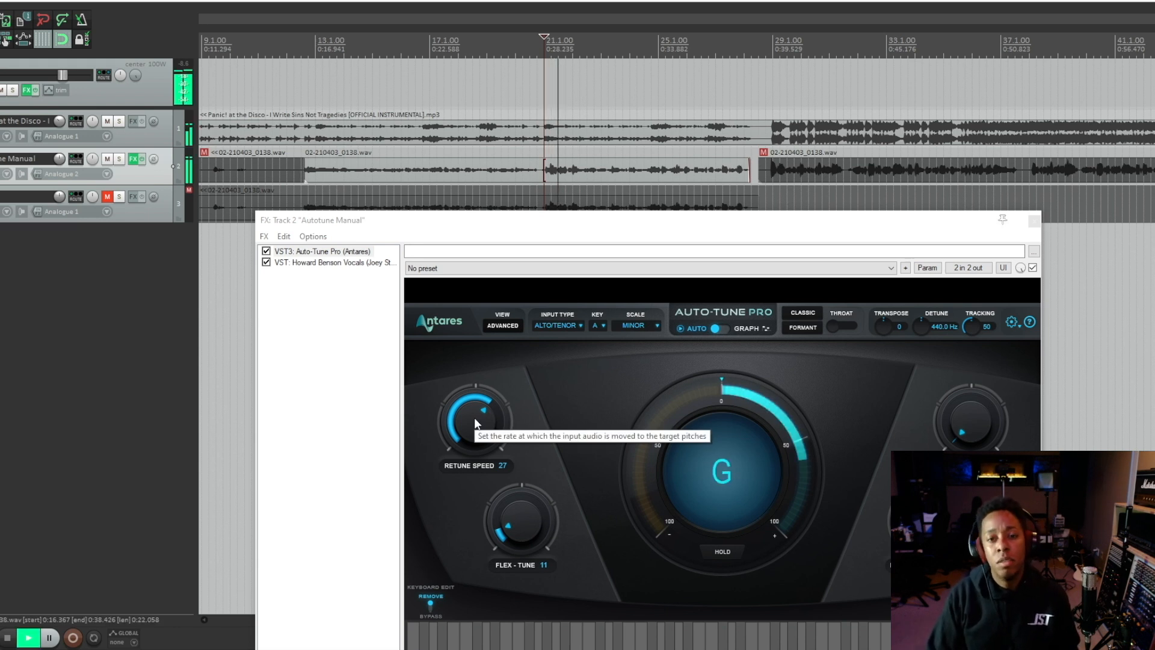
key("space")
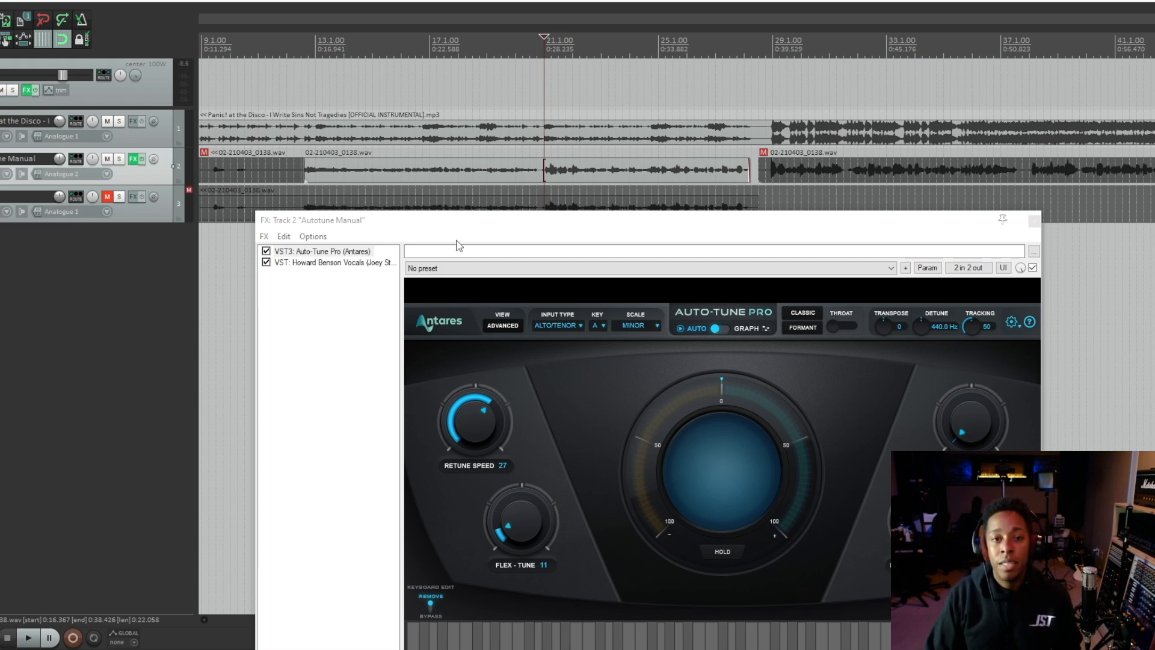
Step: Play the selected vocal clip from its start and set both Retune Speed and Flex-Tune to 0
left_click(302, 47)
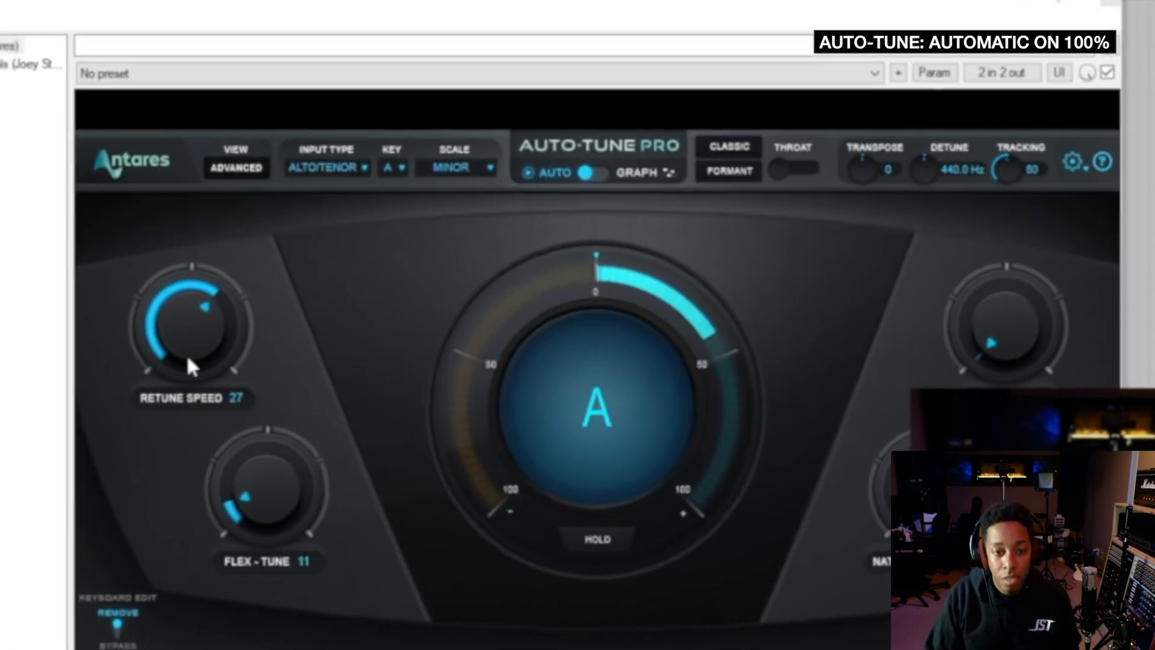
left_click_drag(467, 439, 460, 295)
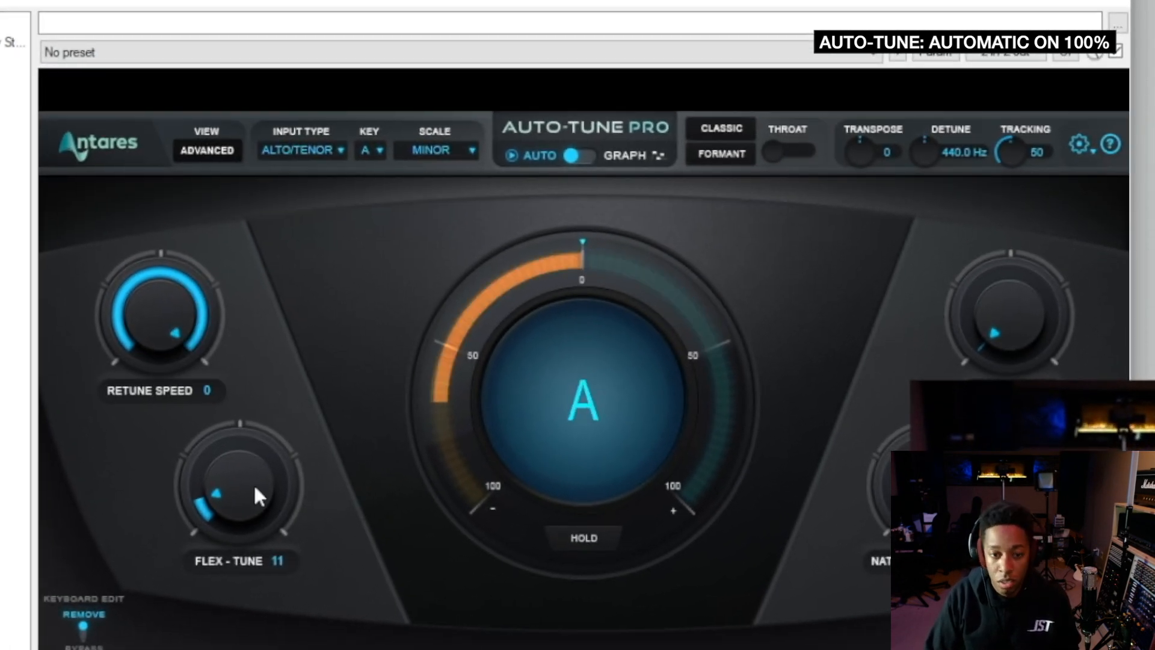
left_click_drag(255, 482, 211, 285)
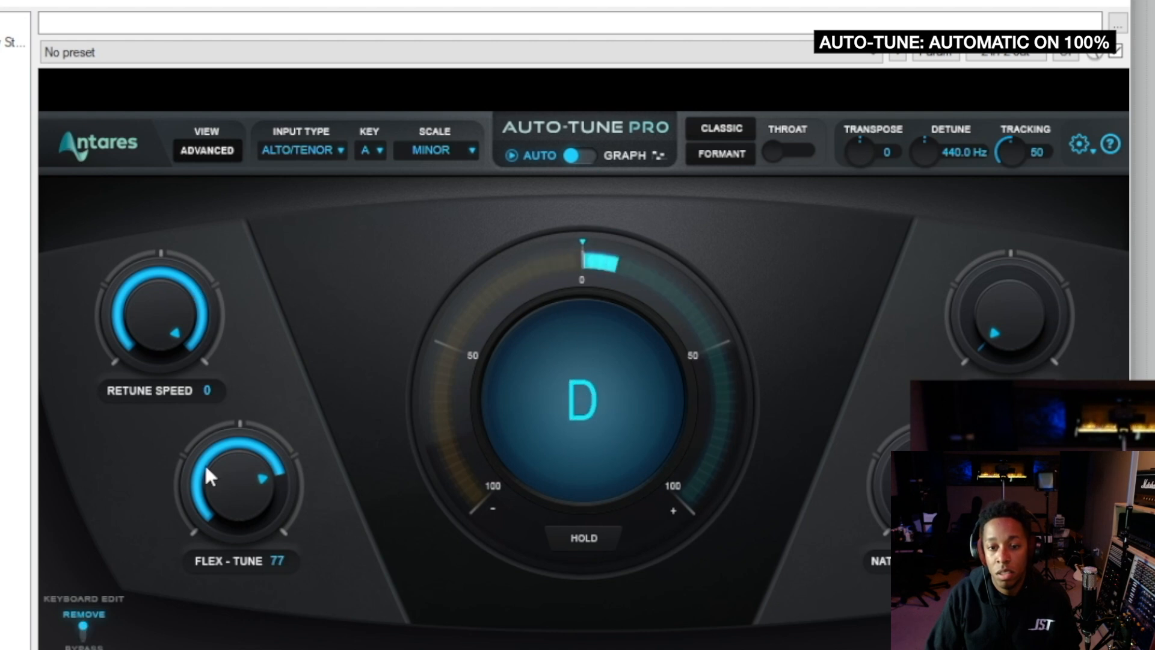
left_click_drag(208, 497, 211, 649)
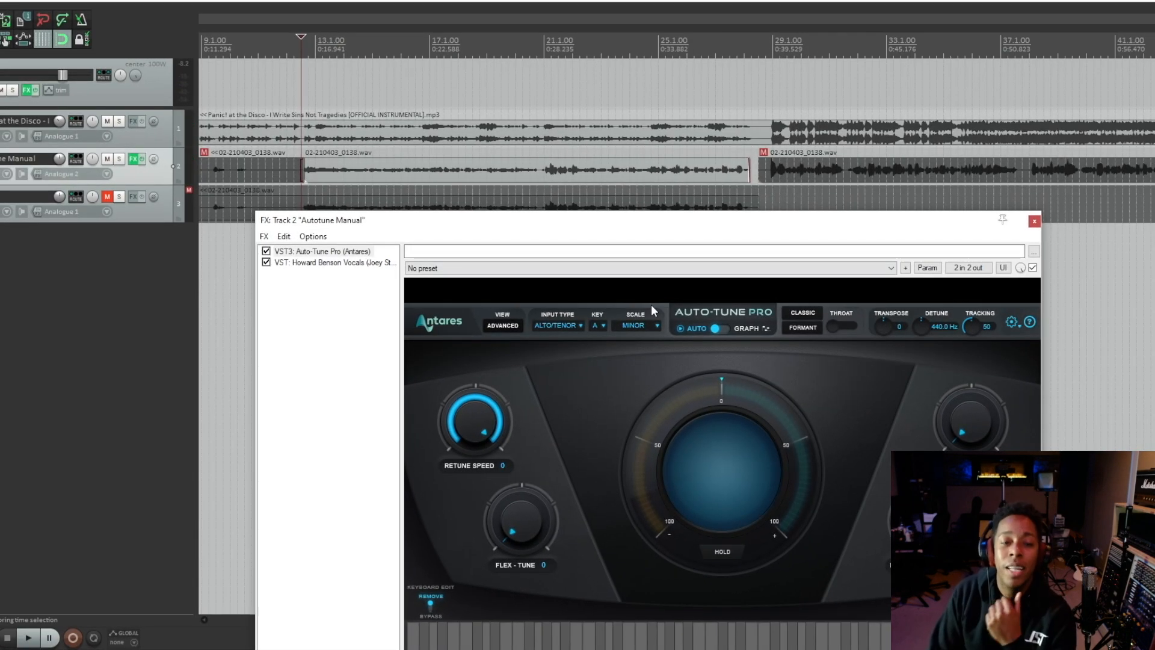
left_click_drag(488, 413, 490, 461)
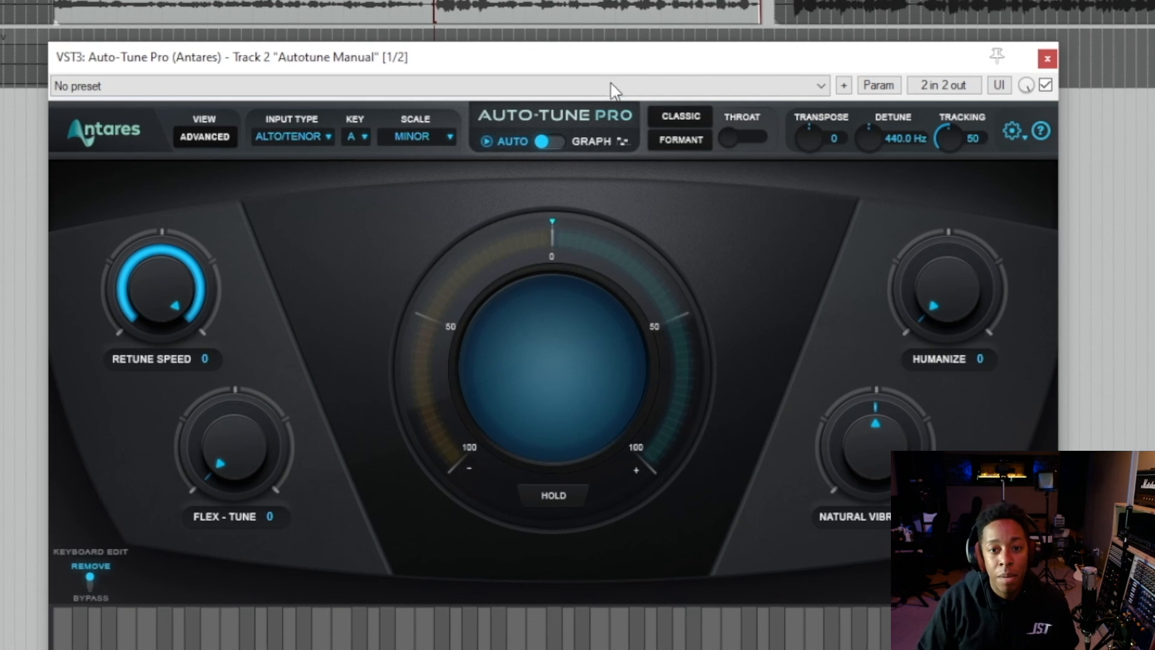
Step: Switch Auto-Tune to Graph mode and detect the pitch of the vocal track
left_click(553, 140)
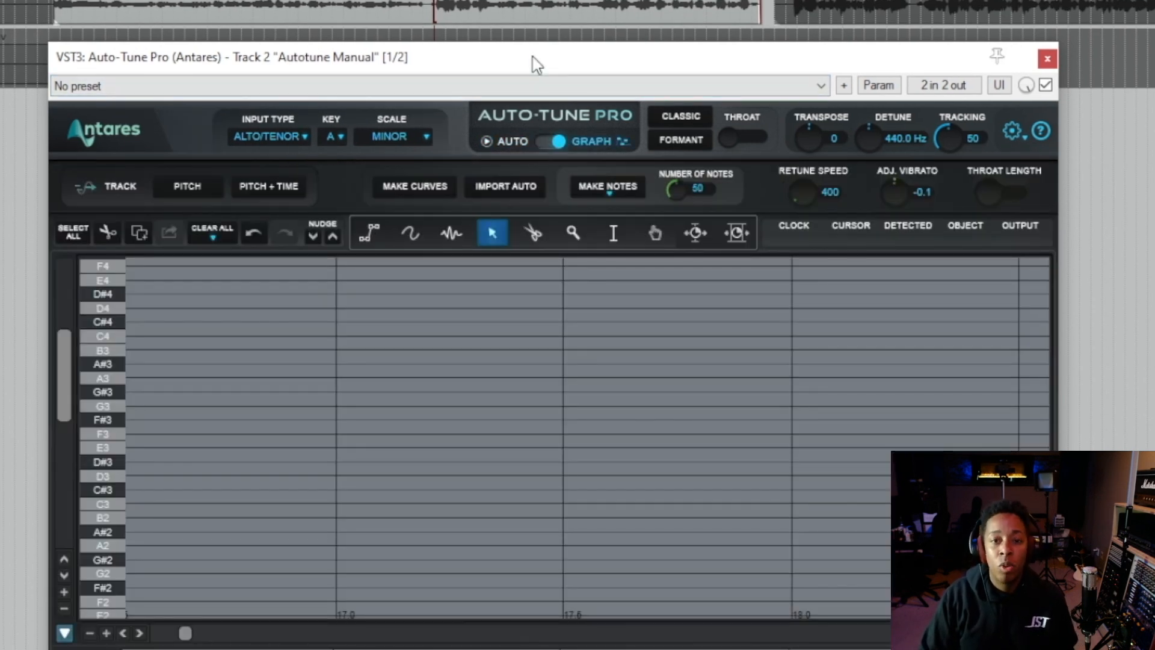
left_click_drag(535, 64, 520, 0)
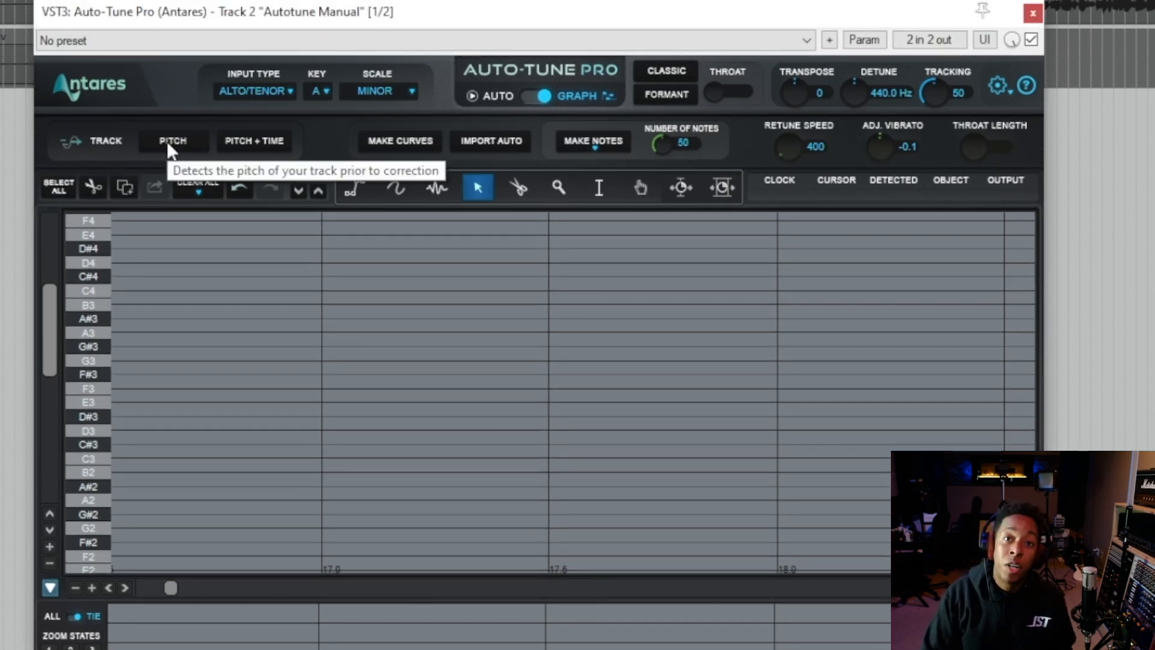
left_click(167, 145)
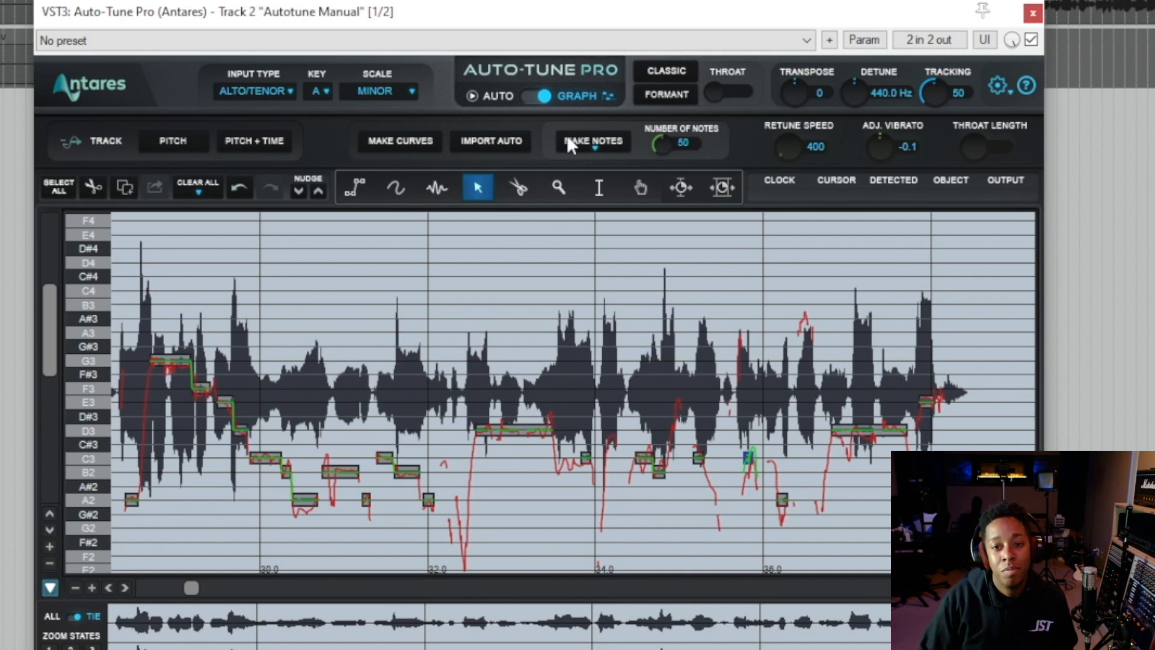
Step: Generate notes from the detected pitch, then replace them with correction curves
left_click(568, 140)
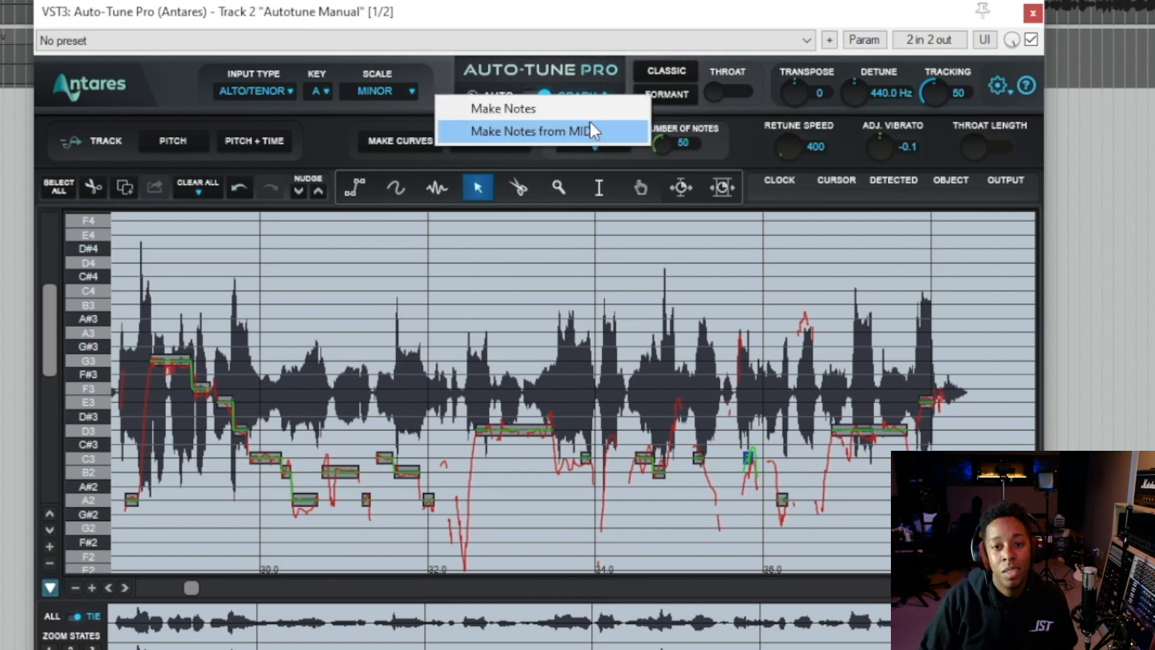
left_click(583, 108)
left_click(388, 140)
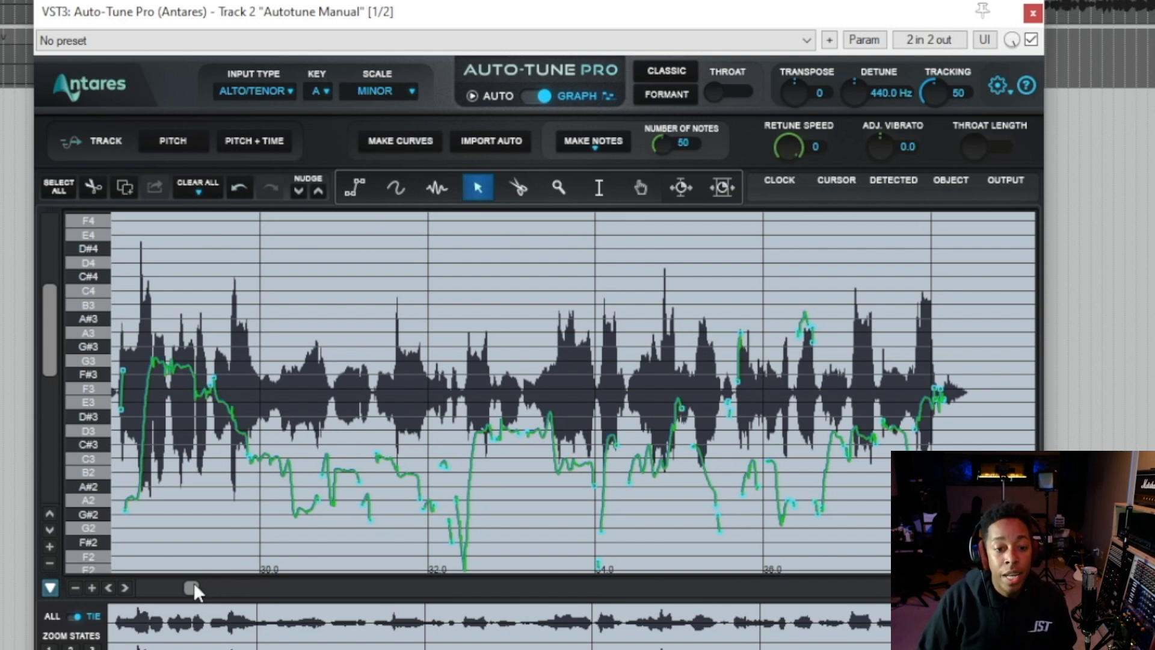
Step: Import the automatic-mode correction into the graph, then generate note objects in its place
left_click_drag(191, 587, 187, 587)
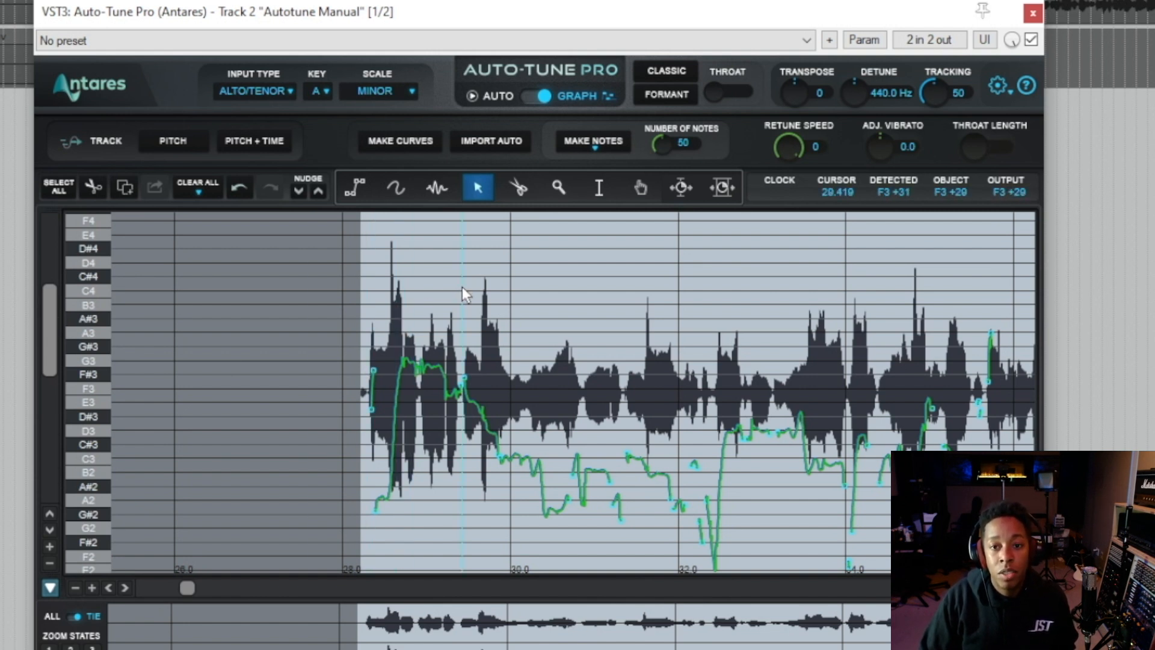
left_click(490, 141)
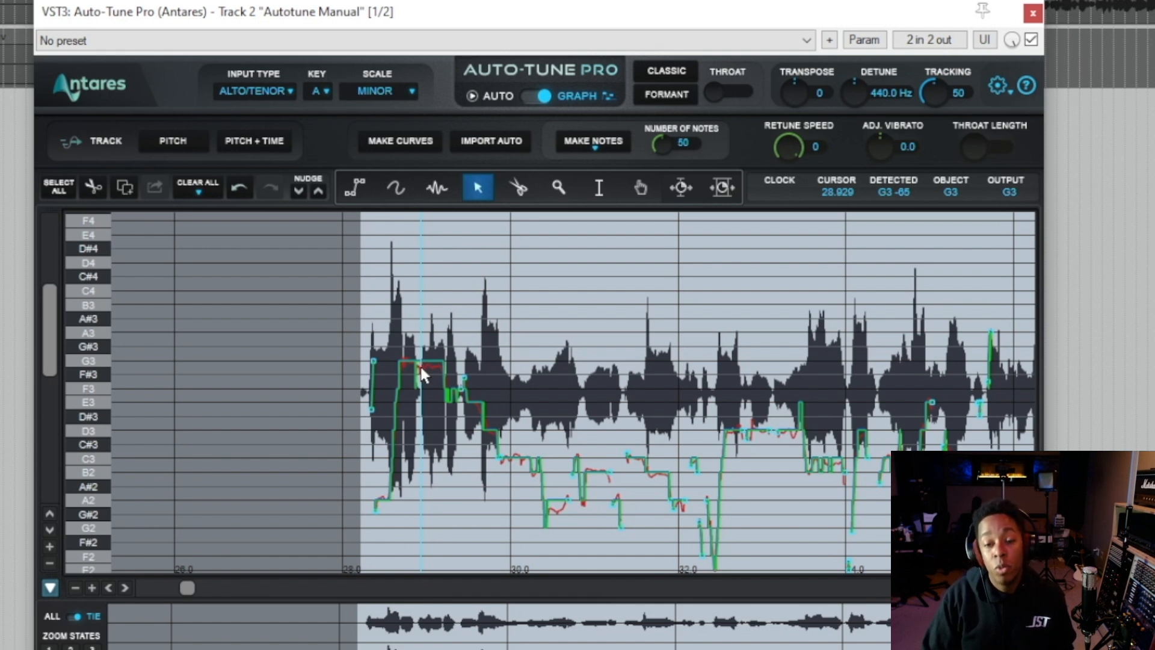
left_click(590, 148)
left_click(575, 115)
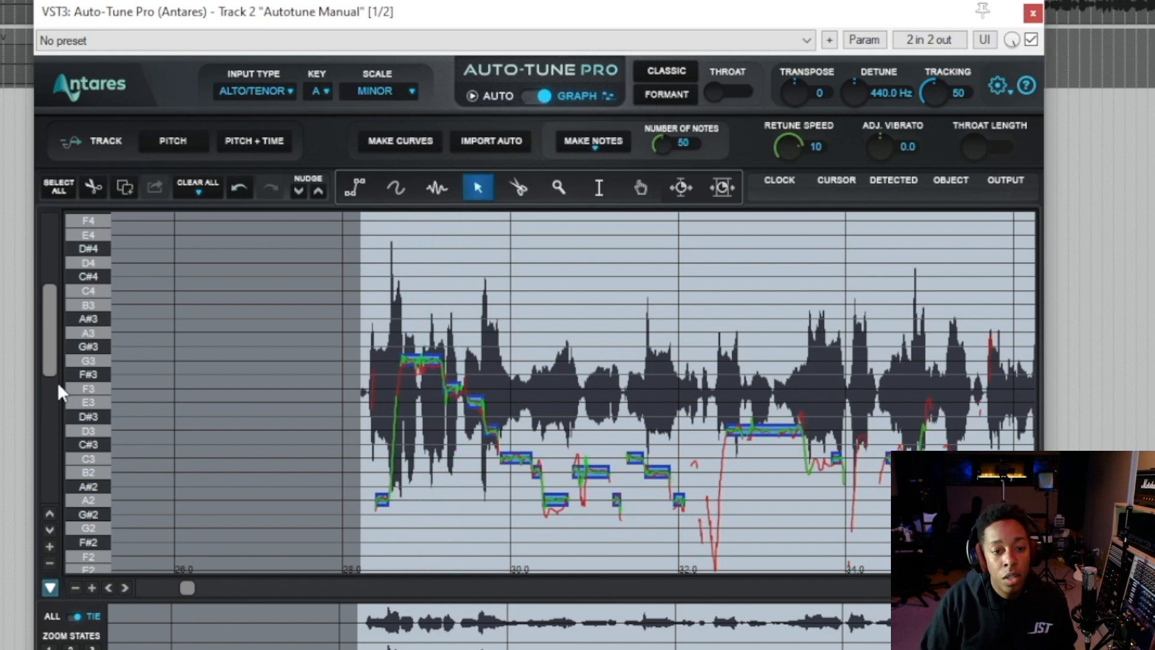
Step: Enlarge the pitch rows and play back the vocal with the generated notes
left_click(50, 545)
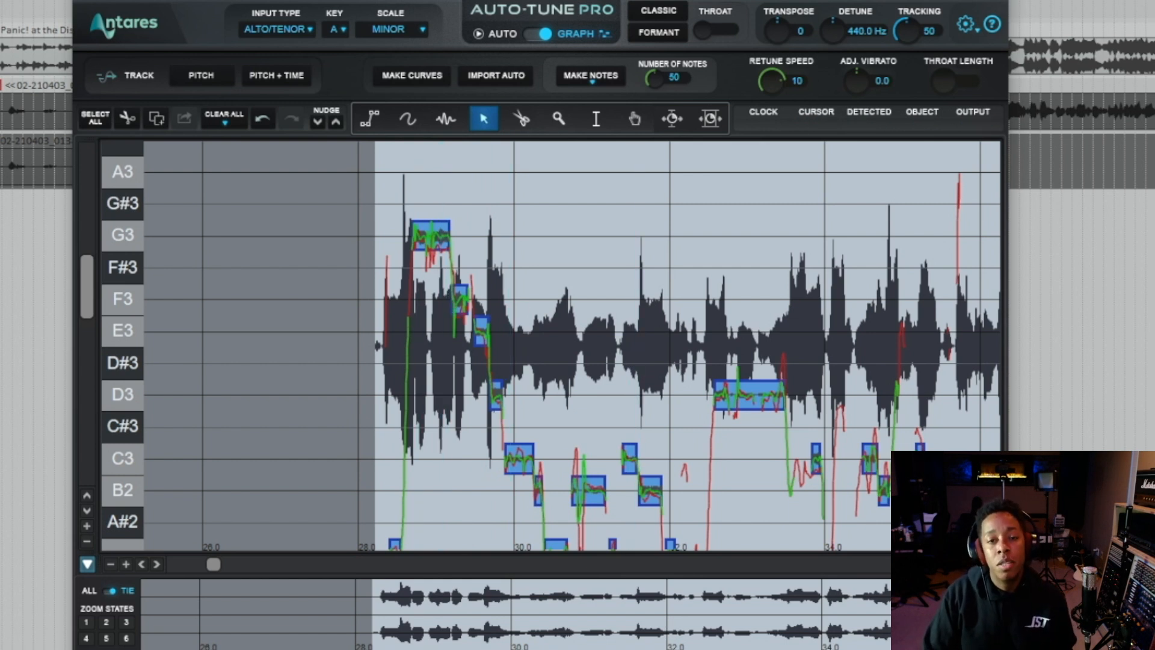
left_click_drag(455, 0, 461, 1)
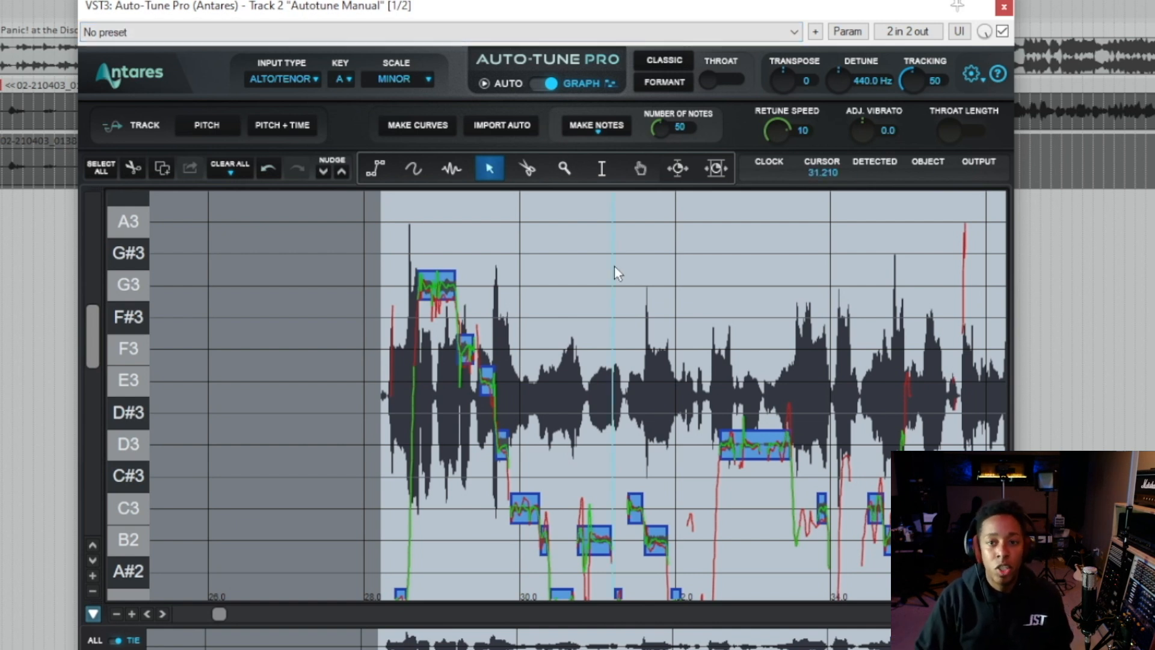
key("space")
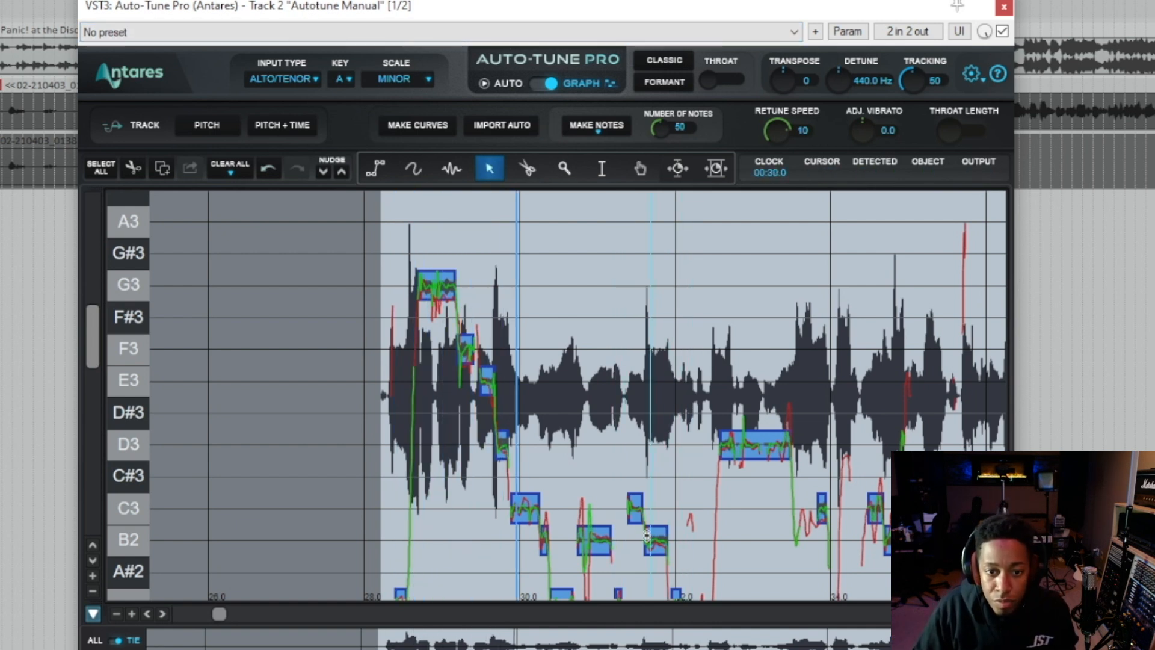
key("space")
Step: Set the Retune Speed of all selected notes to 27
left_click_drag(748, 3, 737, 0)
left_click_drag(78, 328, 84, 349)
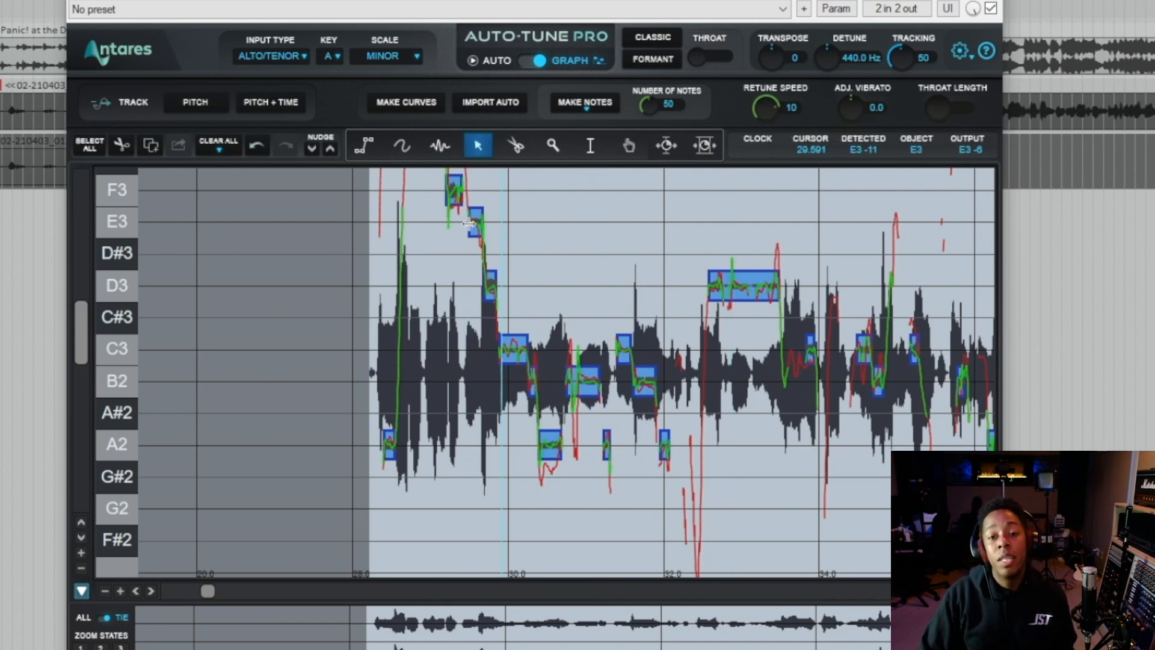
left_click_drag(768, 99, 772, 140)
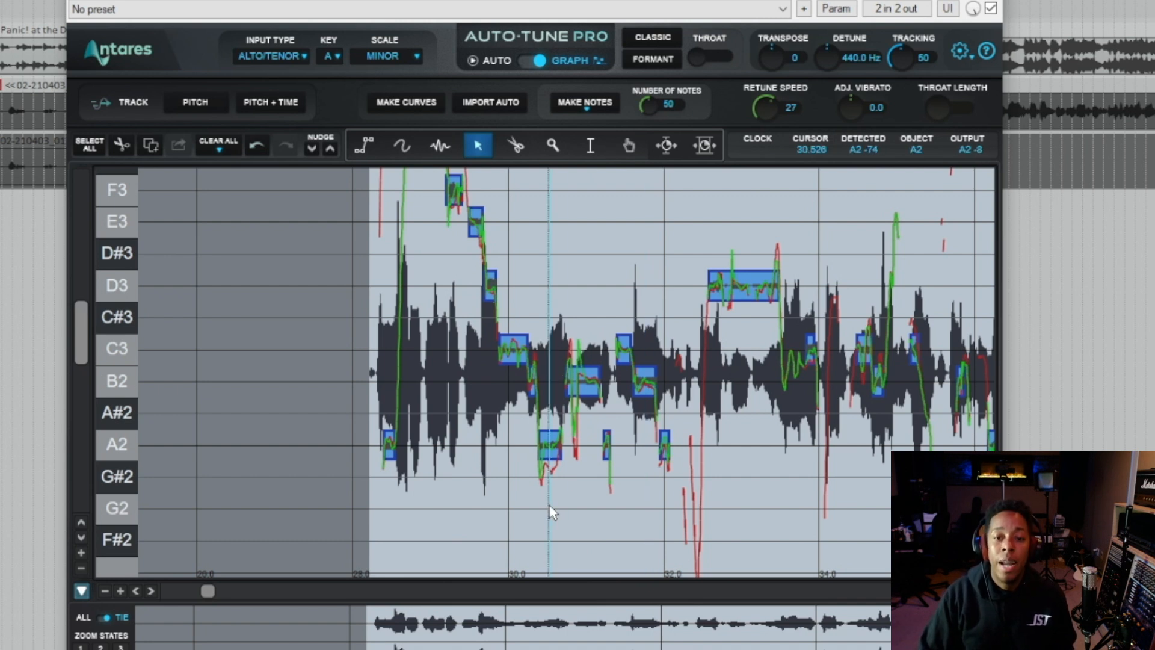
Step: Deselect all notes and listen to the phrase around the A2 note just after 30 s
left_click(539, 454)
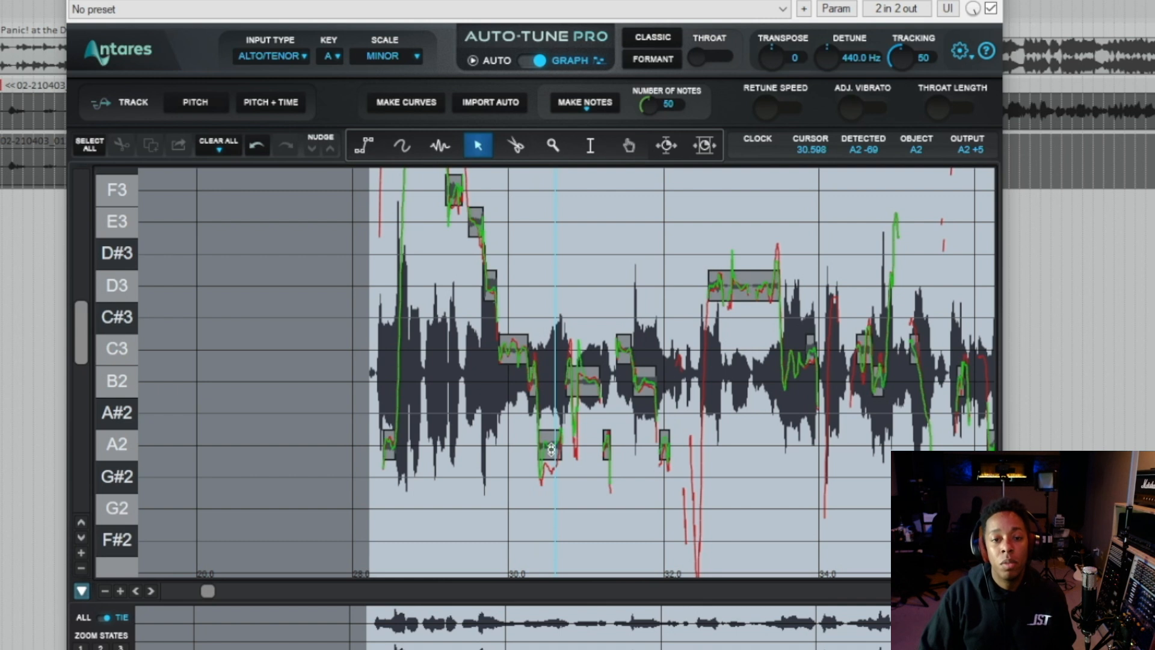
key("space")
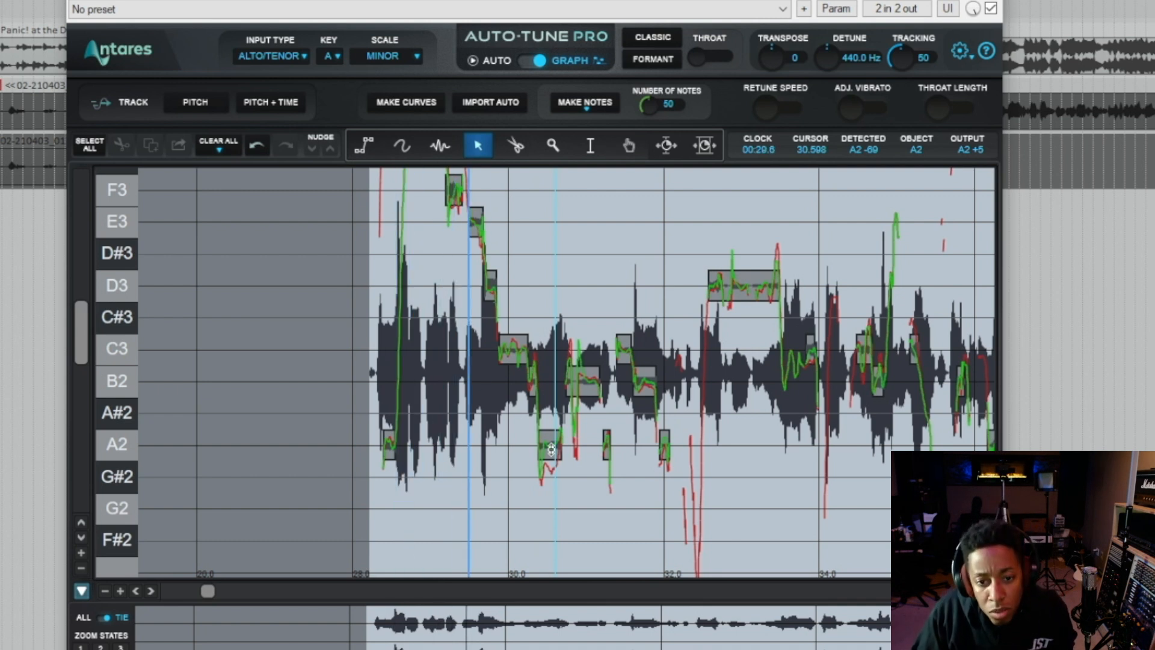
key("space")
Step: Select the A2 note just after 30 s and set its Retune Speed to 48, playing the vocal to check it
left_click(550, 447)
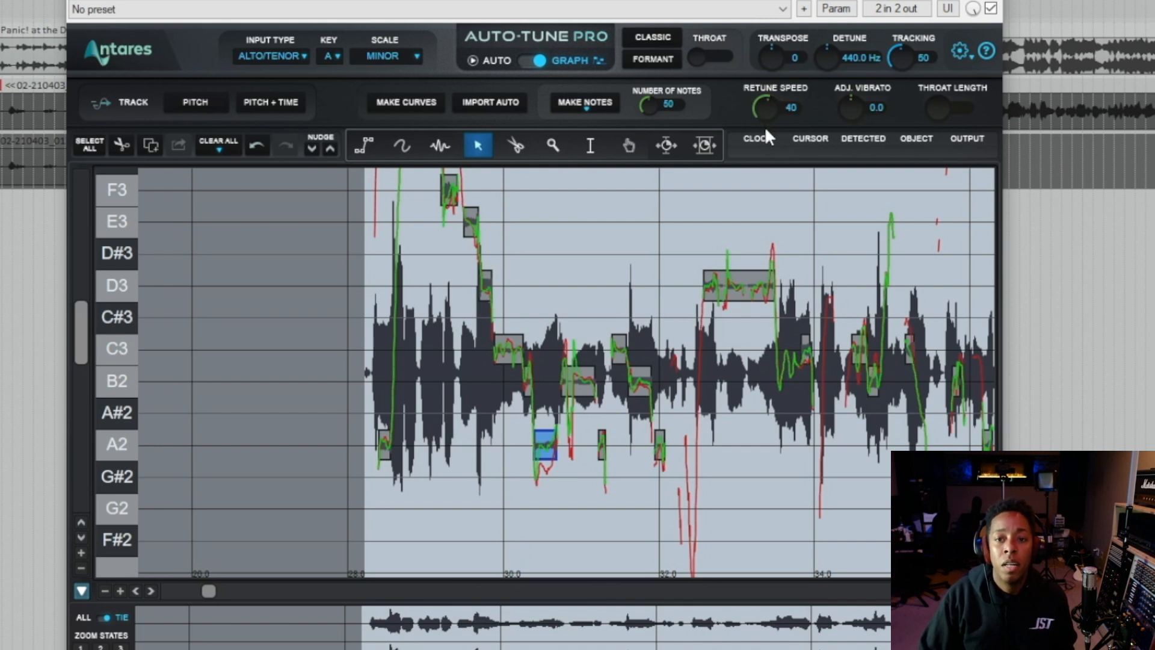
key("space")
scroll(768, 110, "up", 8)
key("space")
key("space")
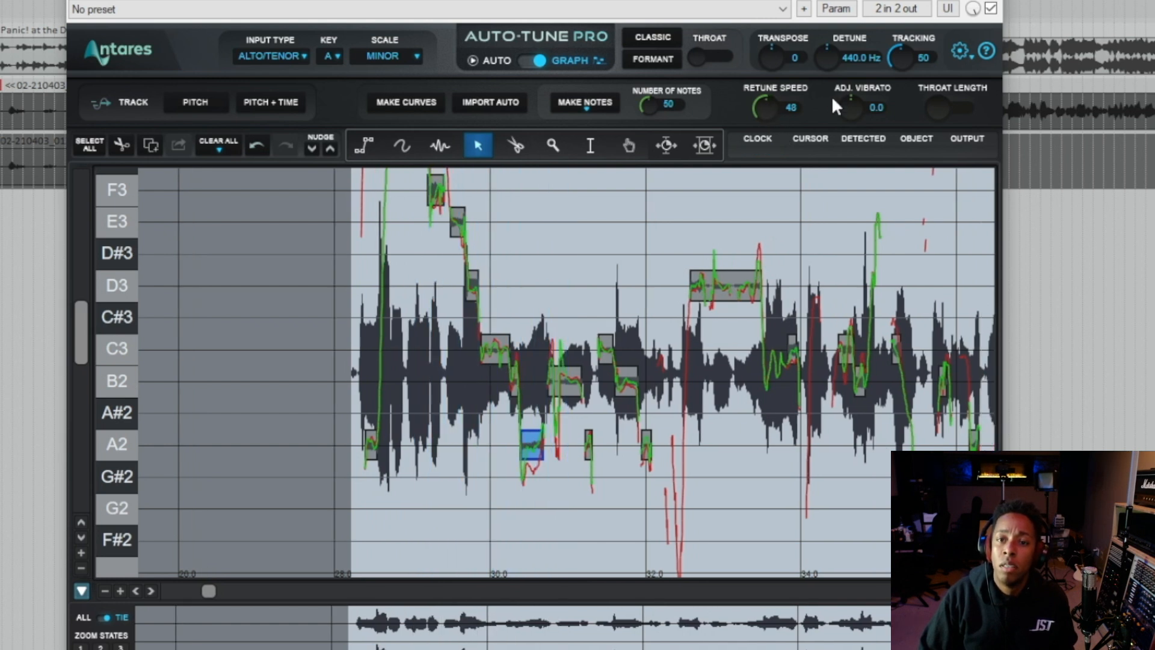
Step: Set the selected A2 note's Adjust Vibrato to 4.1 and play back the vocal
scroll(845, 102, "up", 4)
key("space")
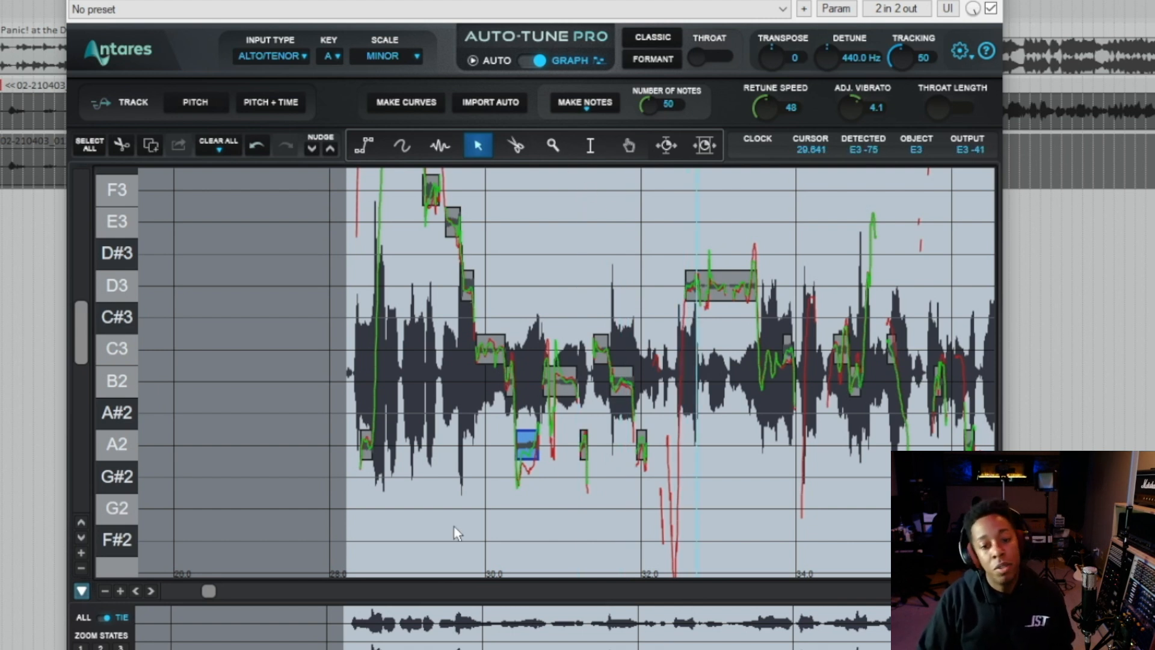
key("space")
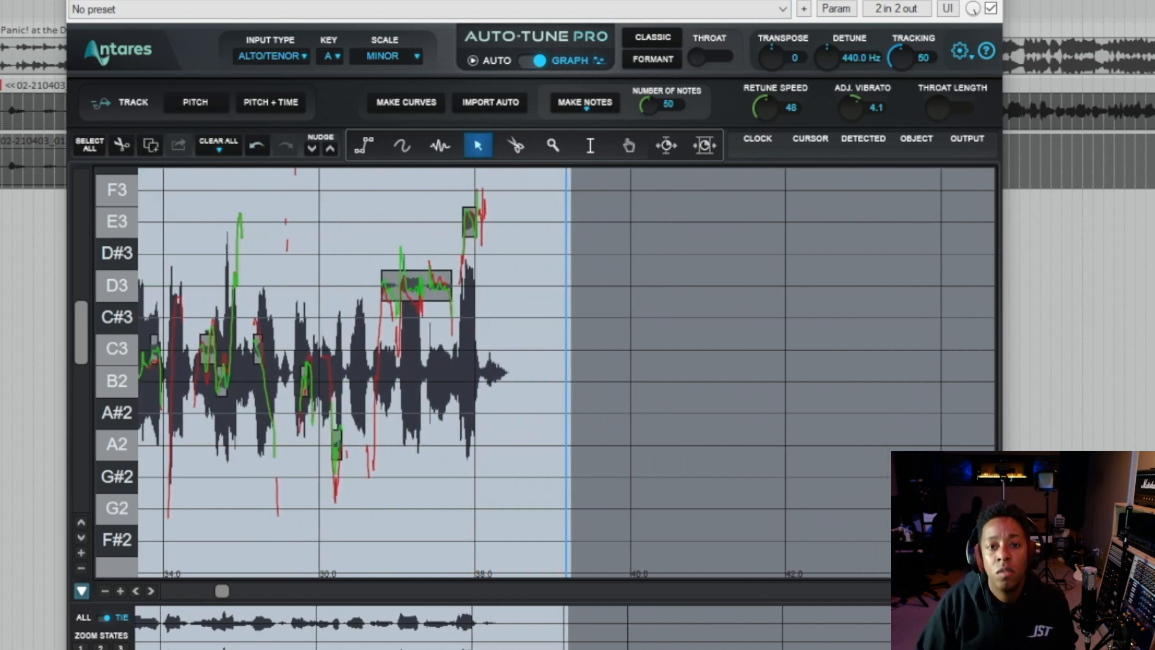
Step: Uncover the timeline and listen to short passages near the end of the selected vocal clip, including around 35.9 s
left_click_drag(629, 0, 719, 214)
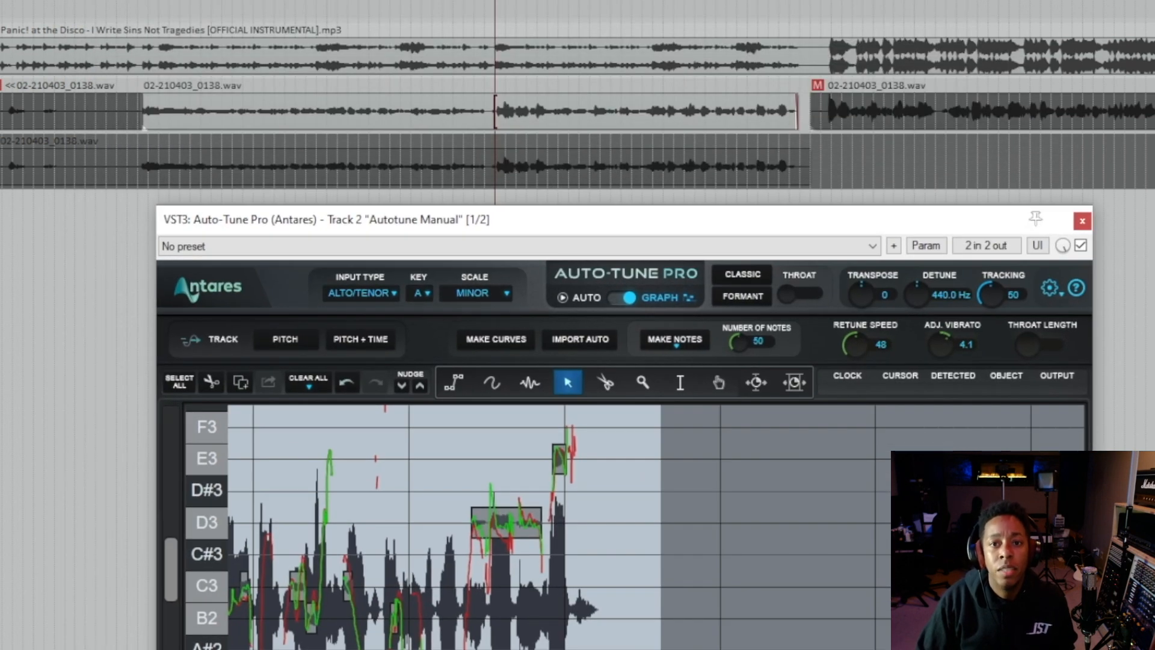
left_click(716, 112)
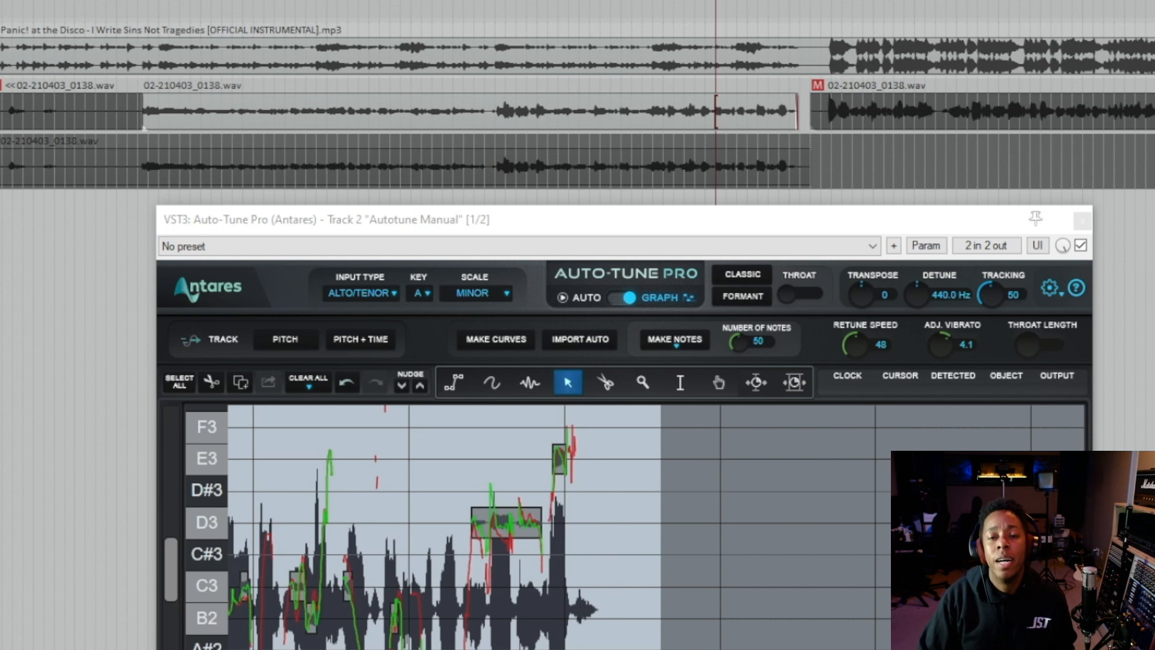
left_click(653, 112)
key("space")
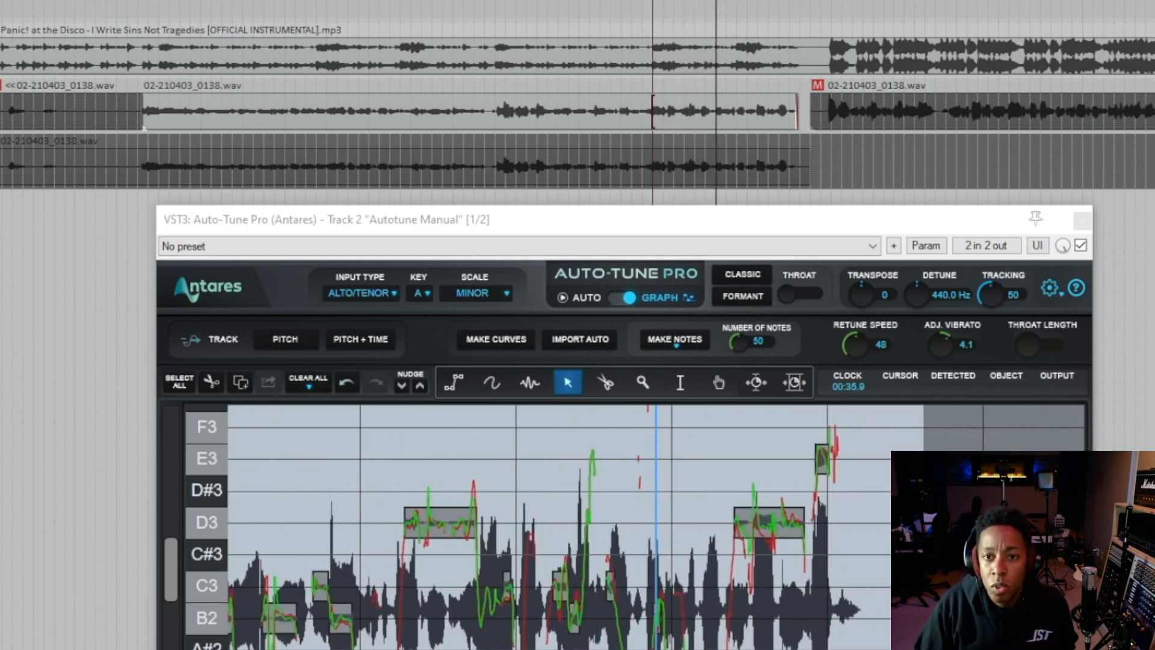
key("space")
left_click(716, 112)
key("space")
key("space")
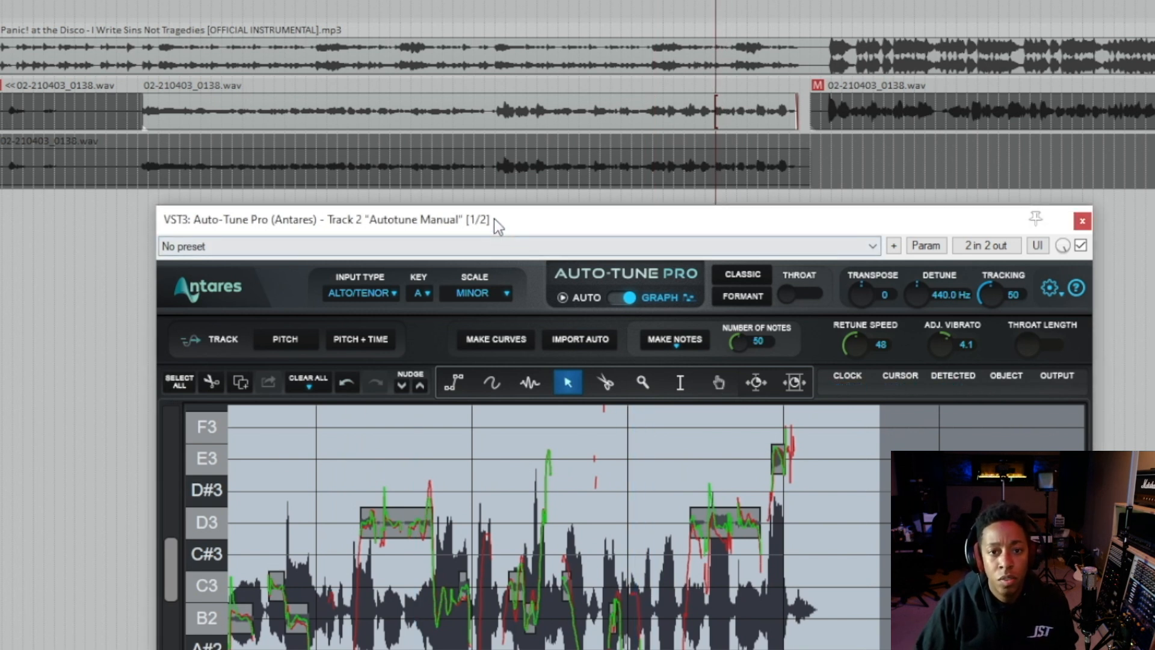
left_click_drag(493, 219, 429, 35)
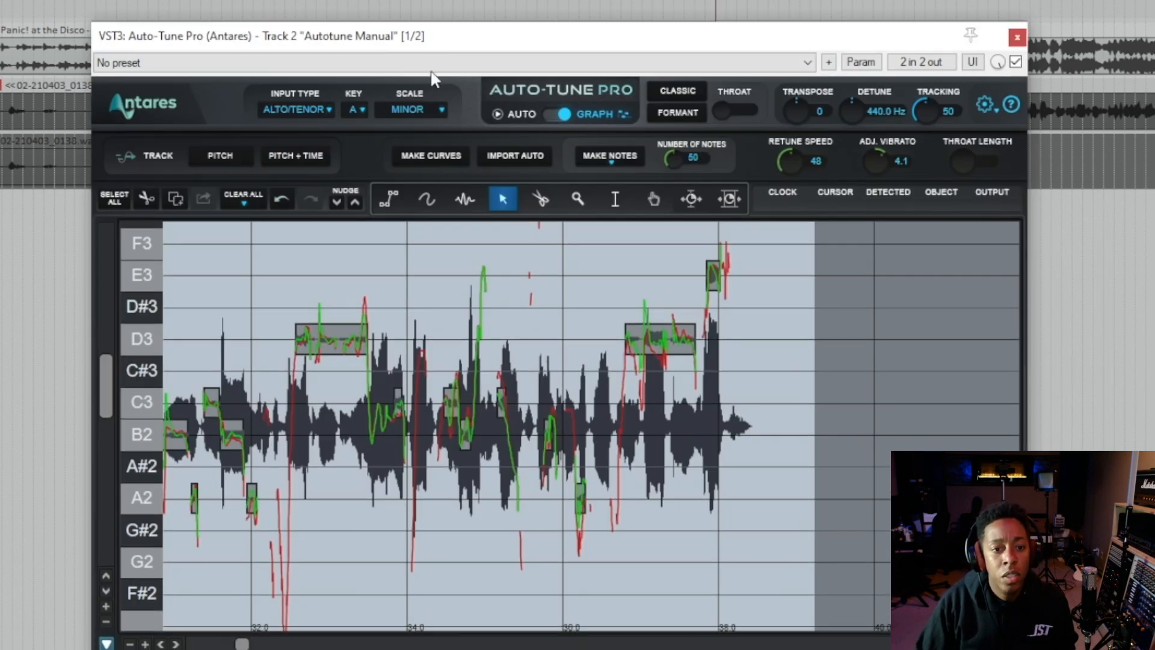
Step: Raise the short B2 note around 35.8 s to C3 and play the surrounding phrase to check it
left_click(145, 644)
left_click(145, 644)
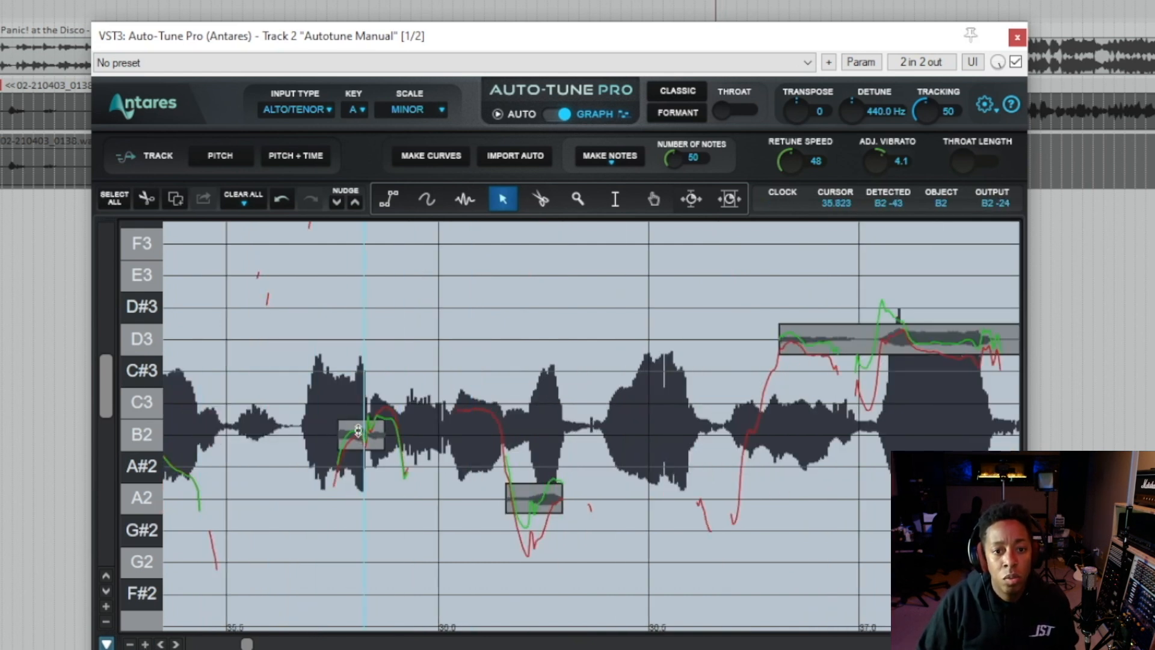
left_click_drag(360, 438, 360, 405)
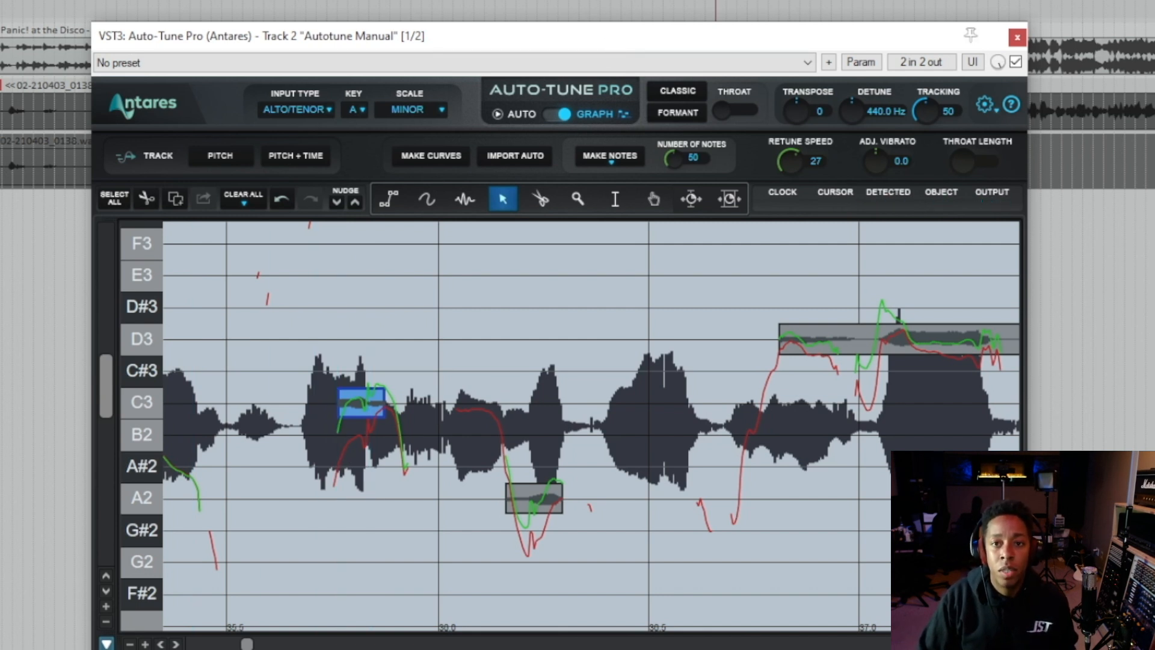
left_click(685, 7)
key("space")
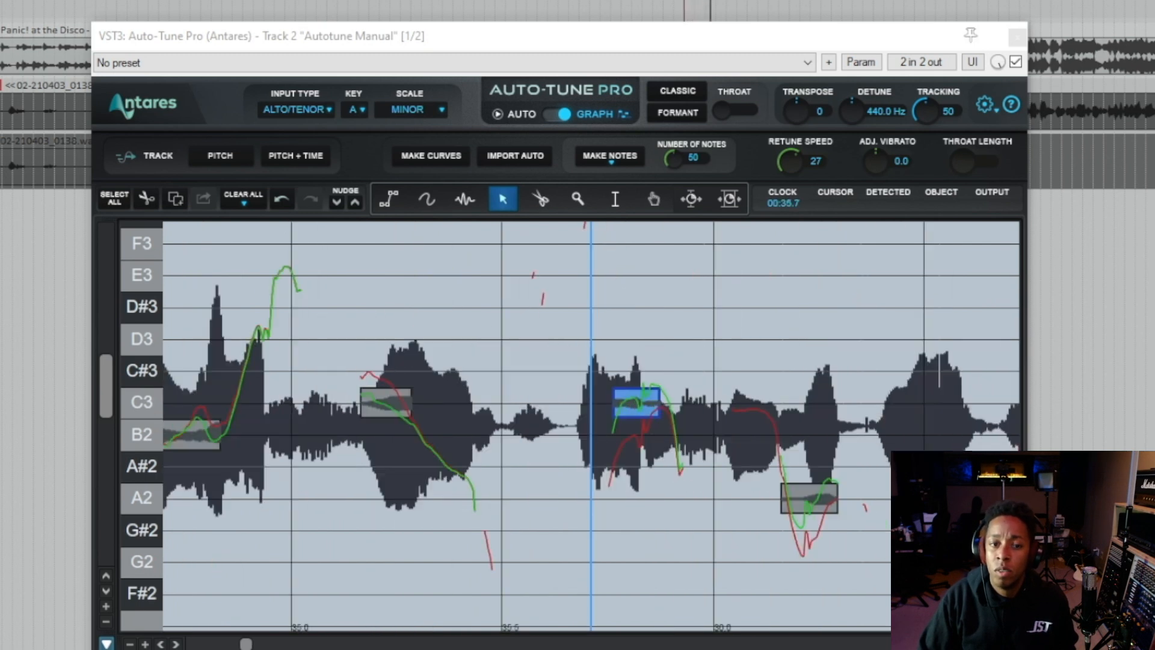
key("space")
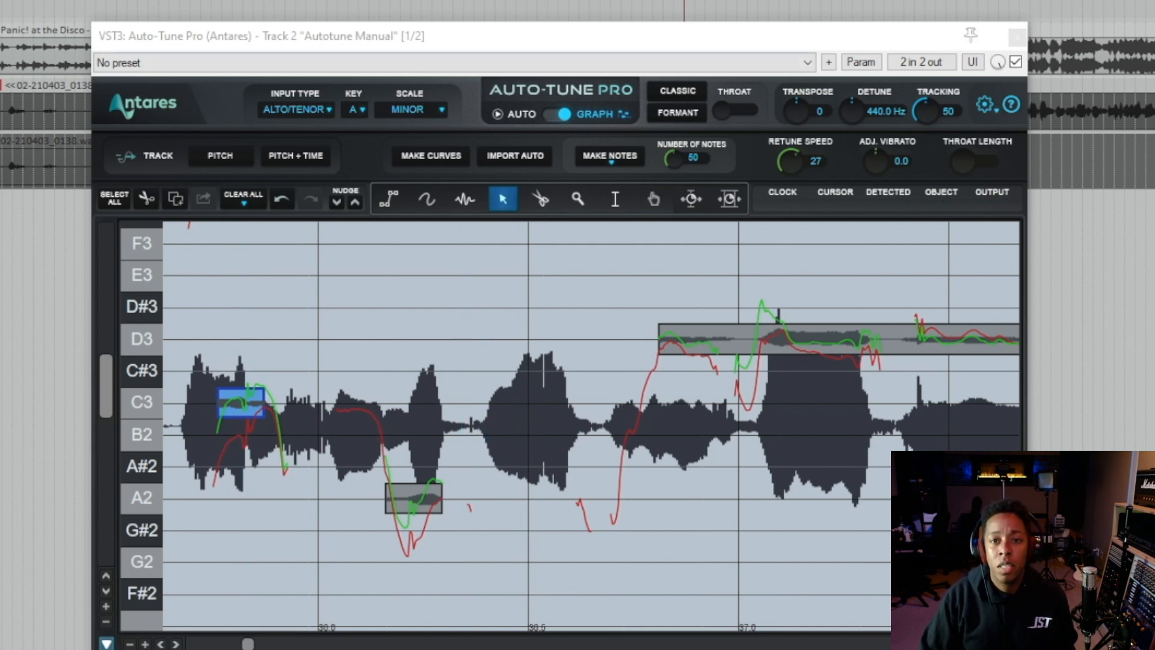
key("space")
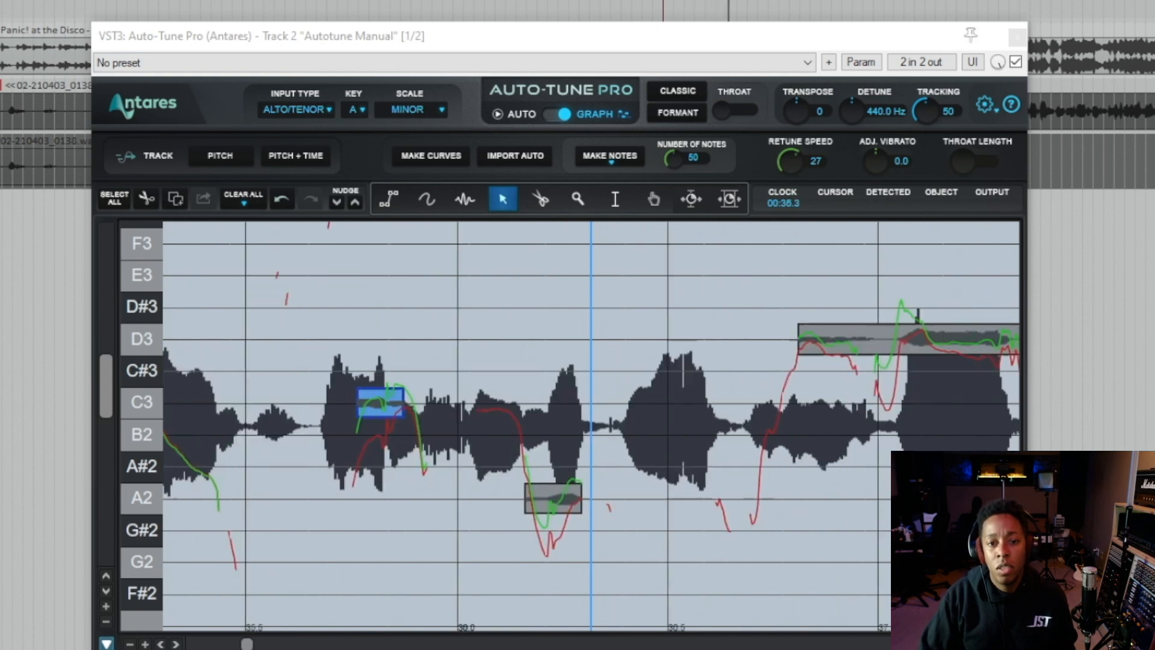
key("space")
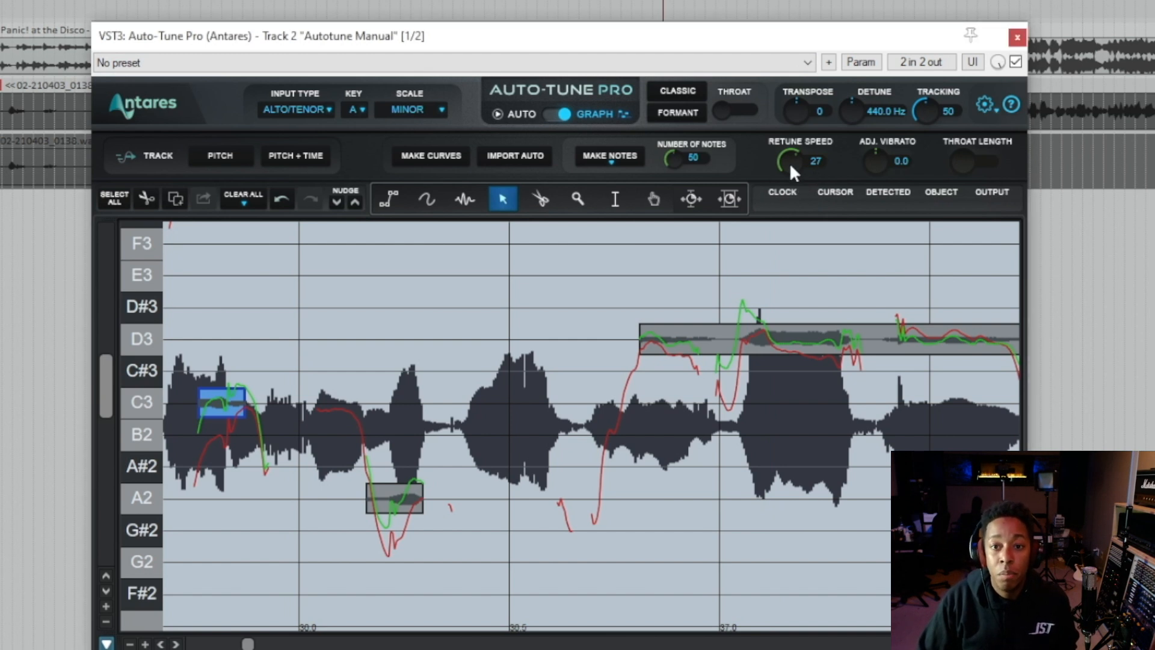
Step: Set the selected C3 note's Retune Speed to 38 and play back the phrase
left_click_drag(789, 162, 793, 179)
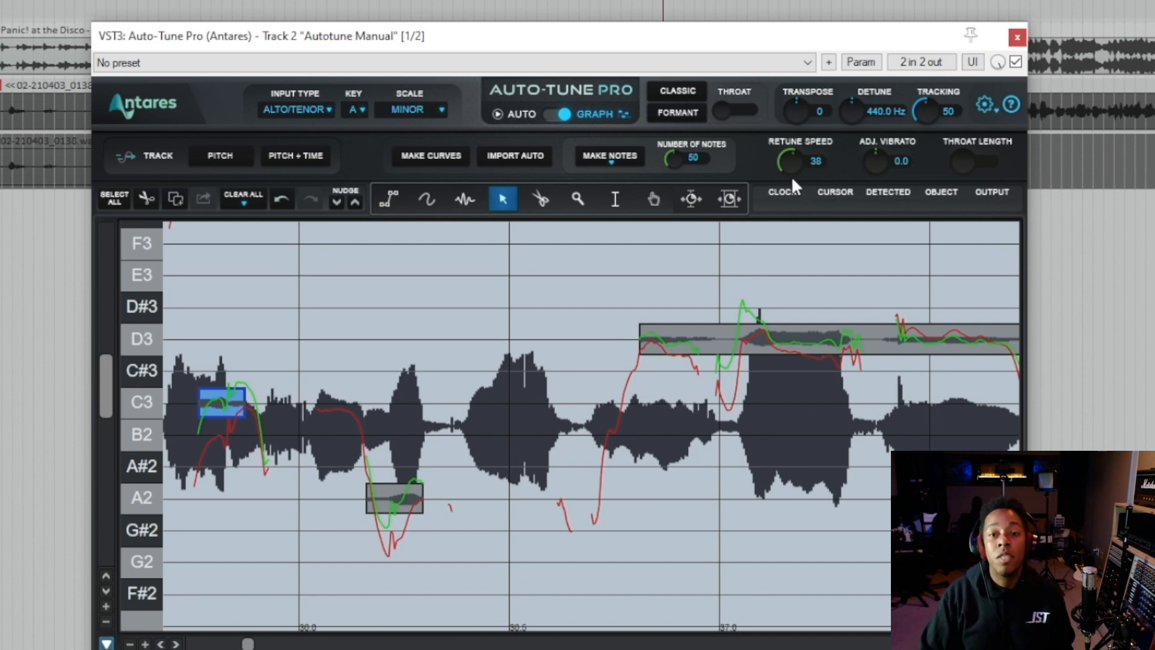
key("space")
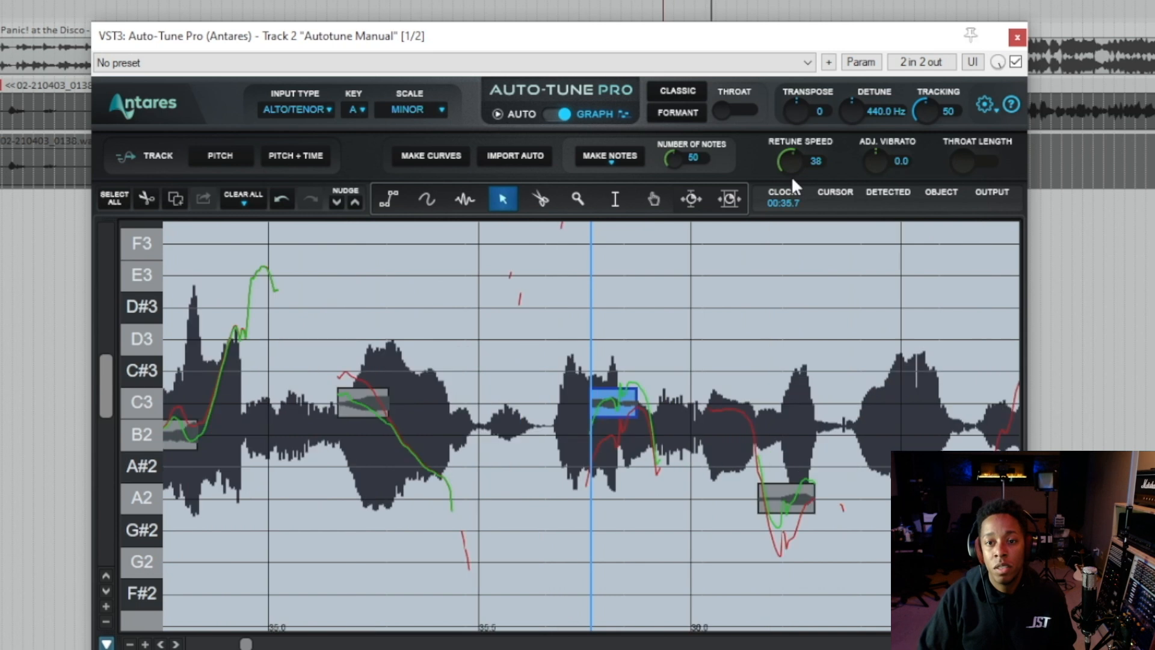
key("space")
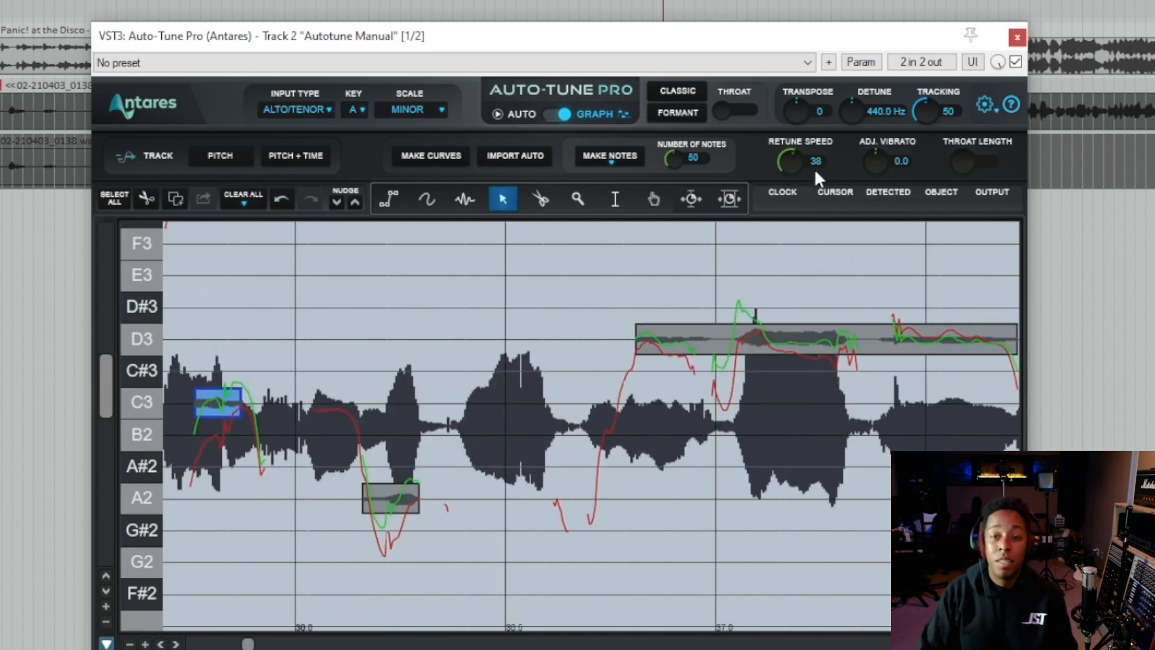
Step: Set the selected C3 note's Adjust Vibrato to 8.0 and listen to the vocal, including from an earlier point in the clip
left_click_drag(876, 160, 849, 78)
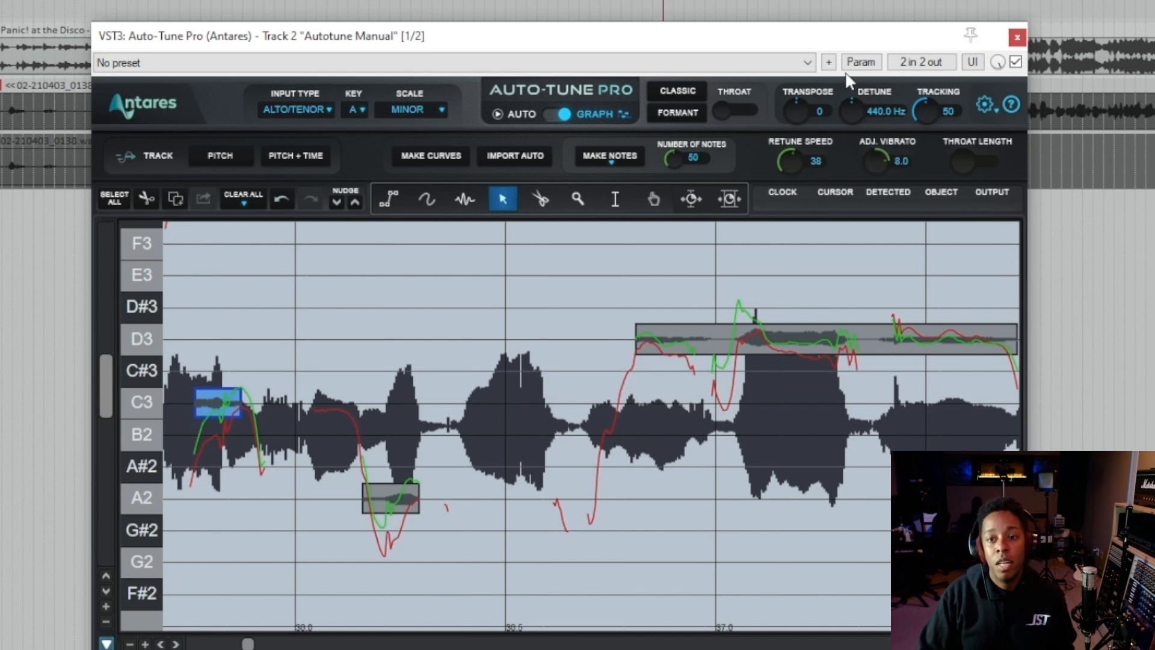
key("space")
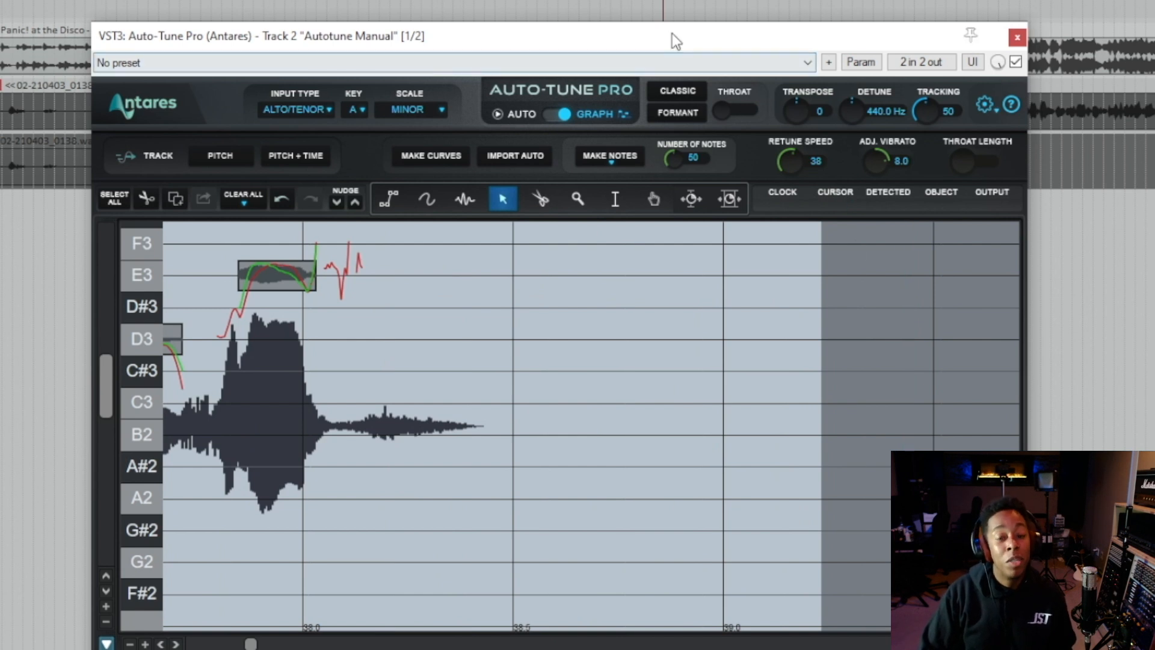
left_click_drag(674, 34, 735, 186)
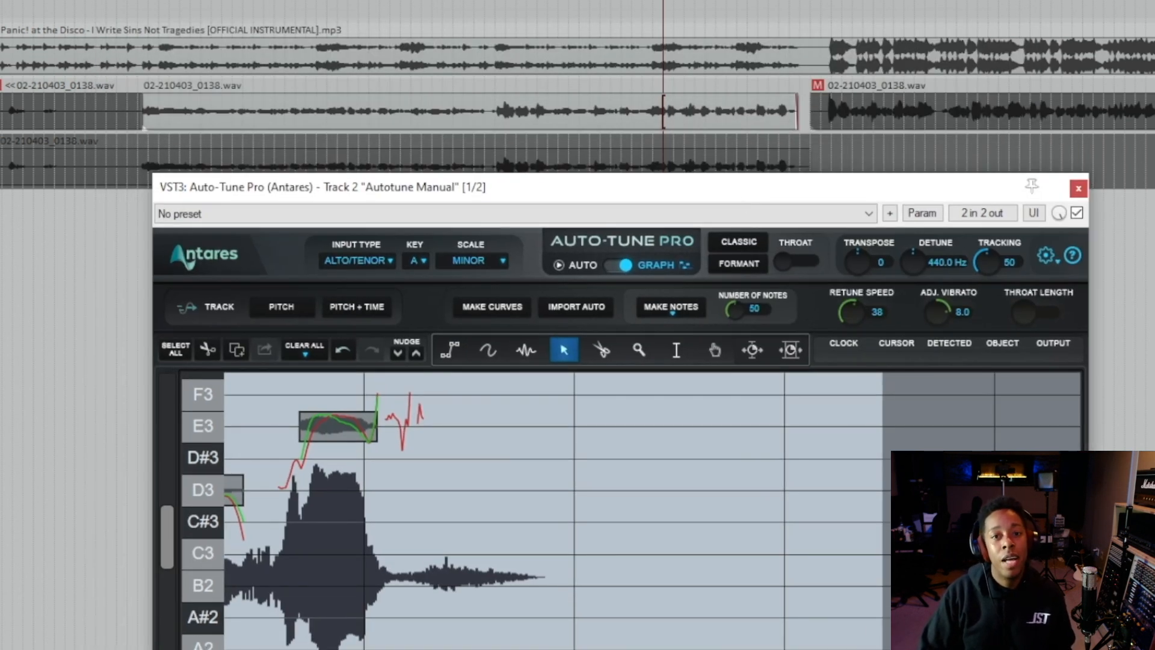
left_click(484, 2)
key("space")
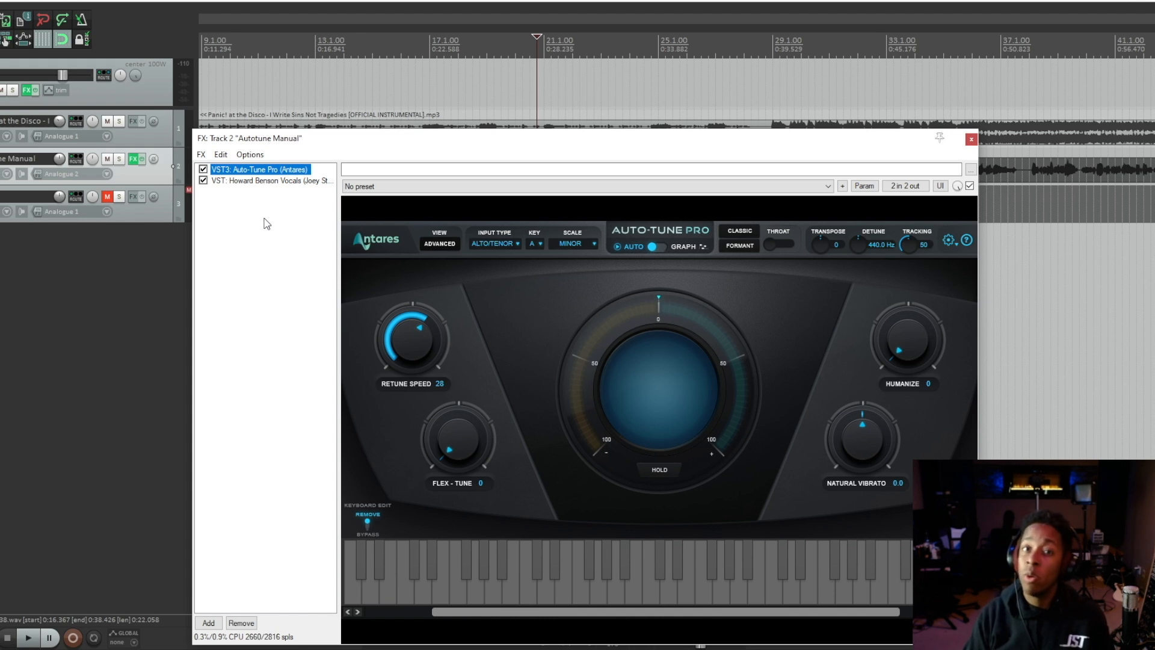
Step: Examine the Howard Benson Vocals and Auto-Tune Pro plugins on the vocal track while listening with both enabled
left_click(249, 180)
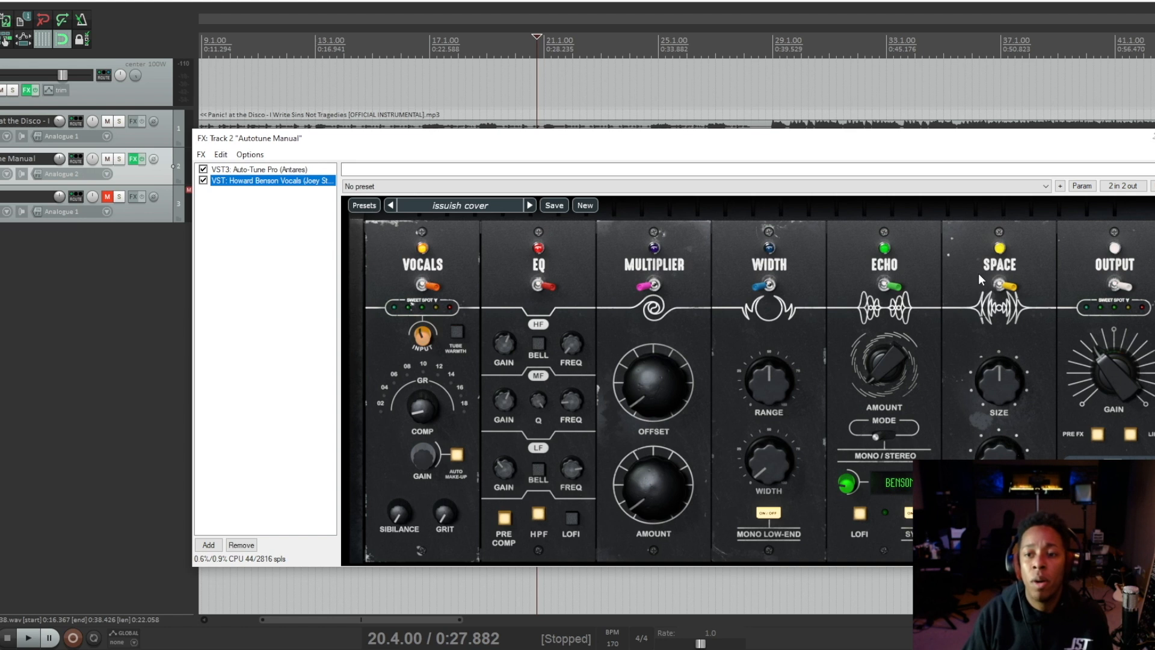
key("space")
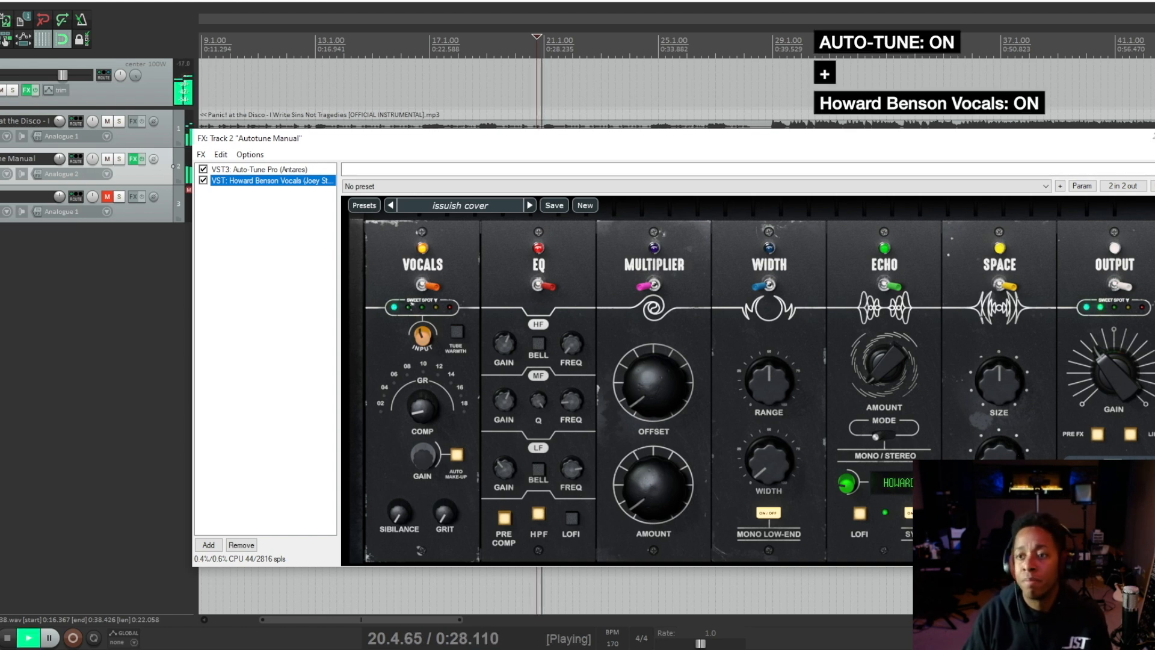
key("Escape")
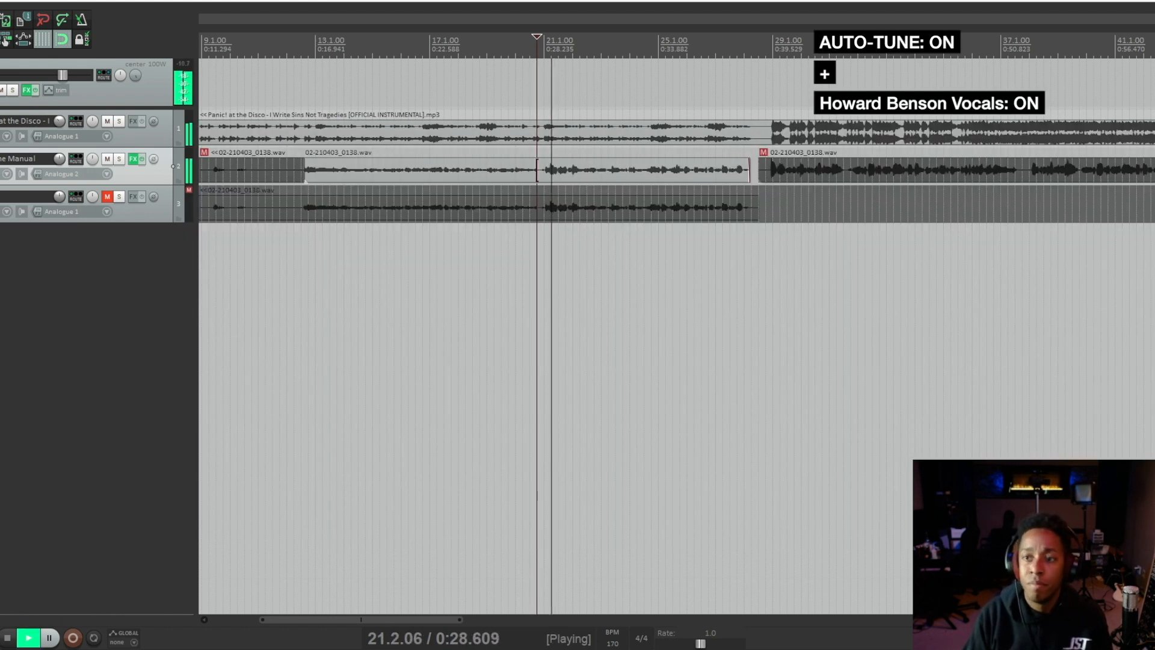
left_click(132, 160)
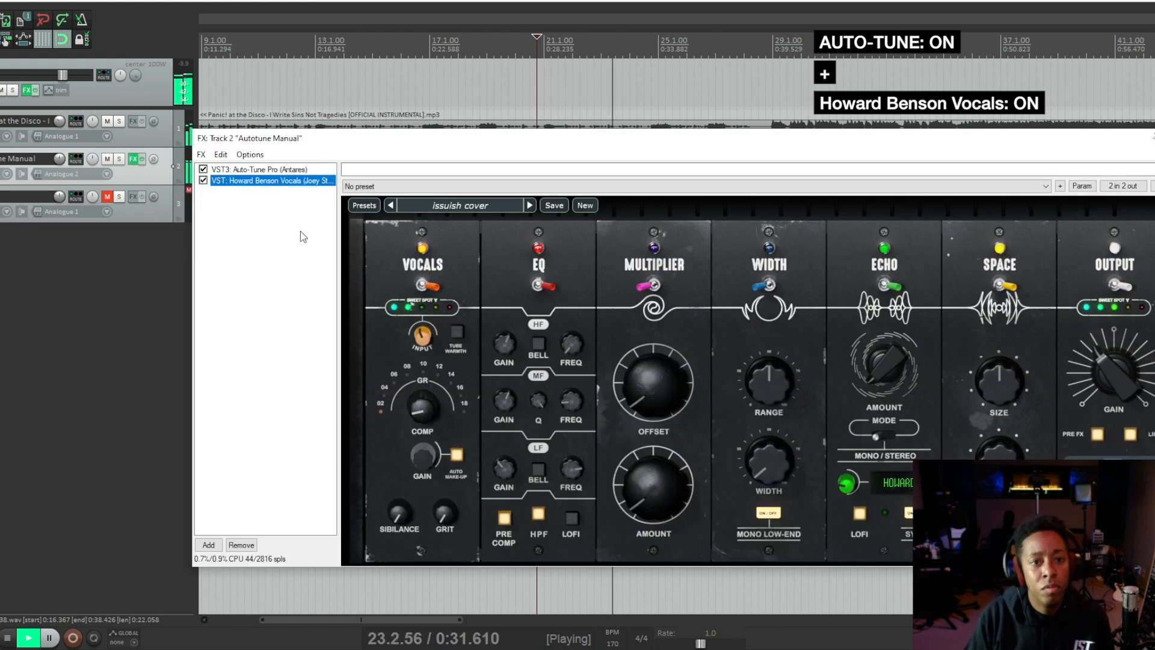
left_click(265, 169)
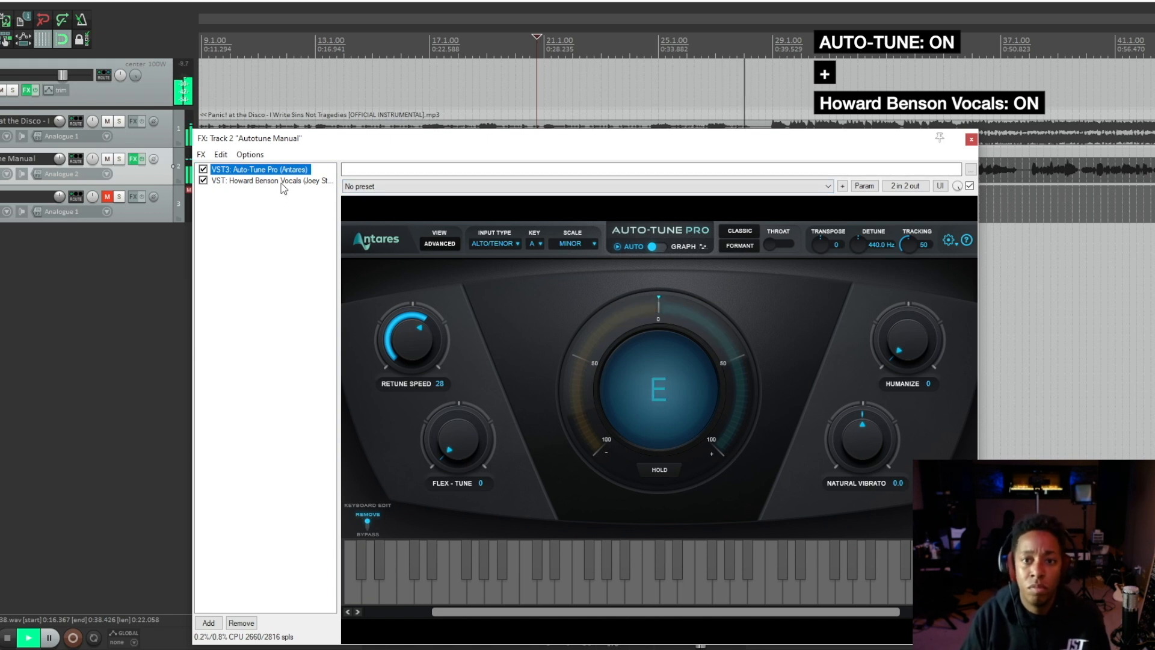
key("space")
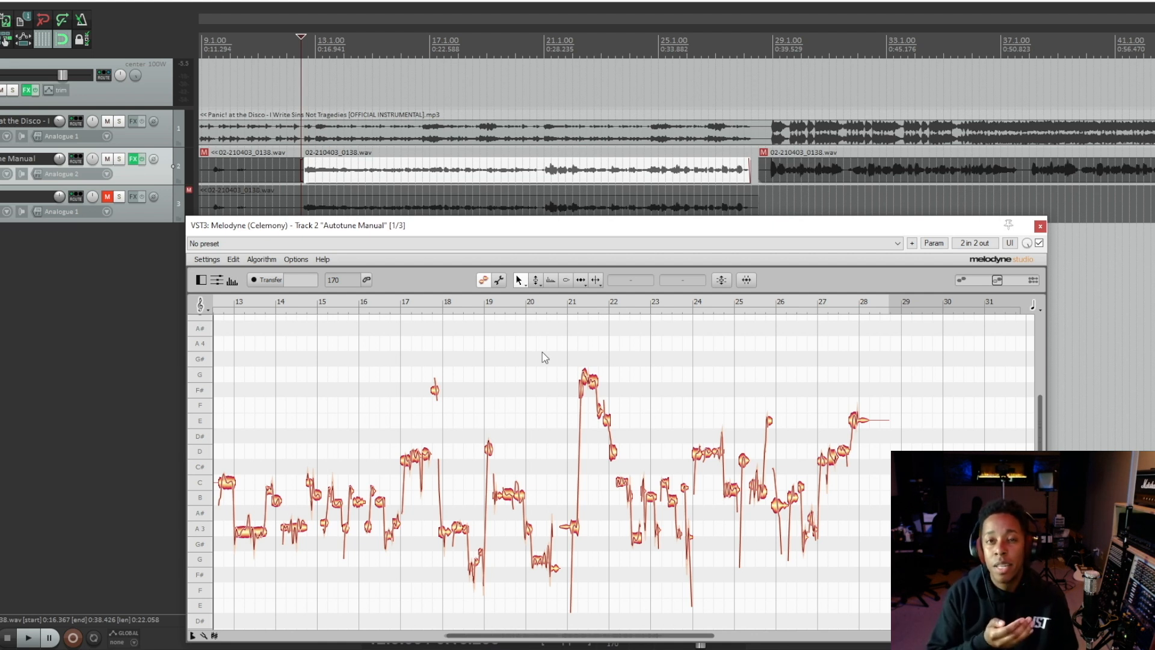
Step: Correct the pitch of all notes in Melodyne with Pitch Center at 87%, Pitch Drift at 11% and Snap to A Minor enabled
key("ctrl+a")
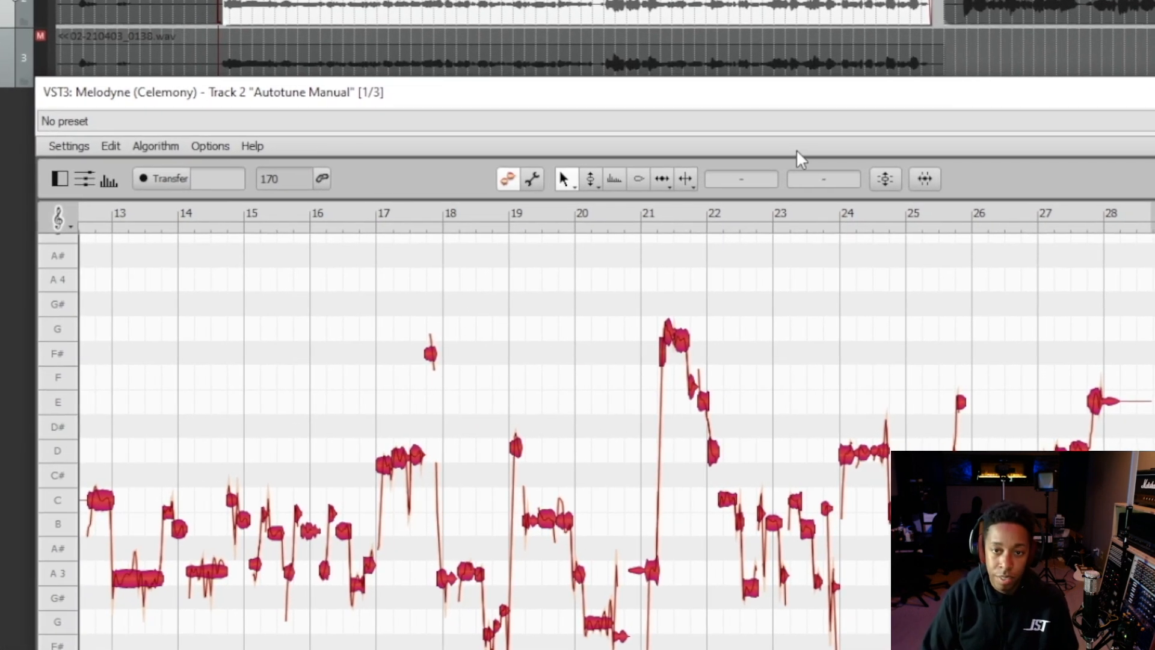
left_click(876, 178)
mouse_move(823, 156)
left_mouse_down()
mouse_move(847, 167)
mouse_move(819, 160)
left_mouse_up()
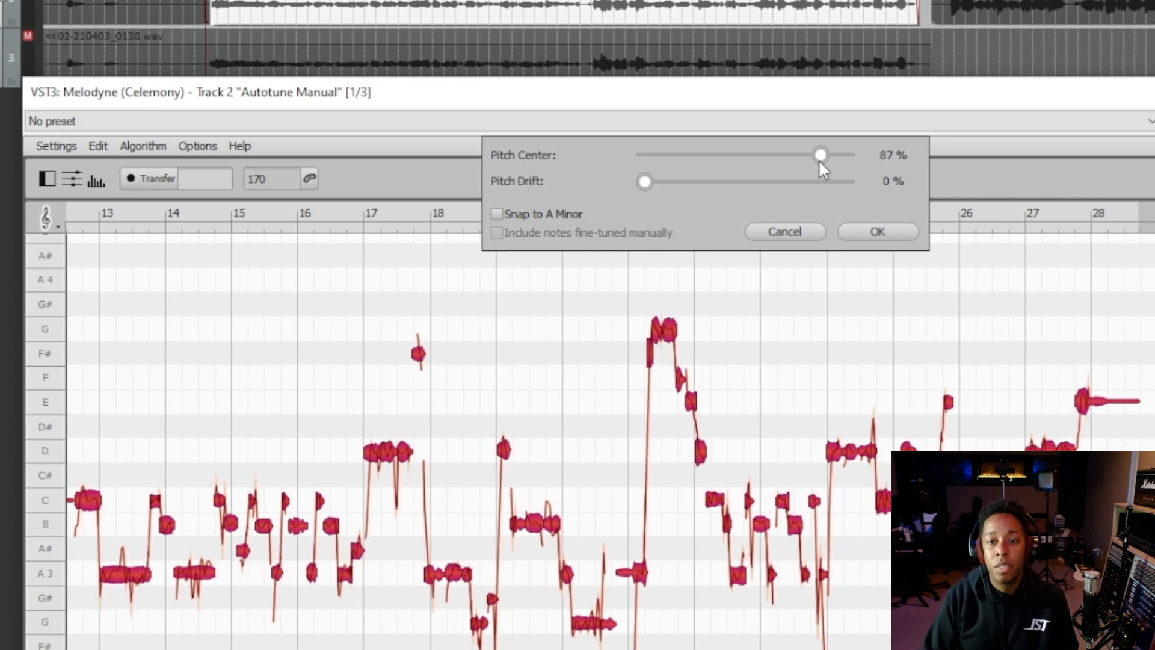
left_click(492, 215)
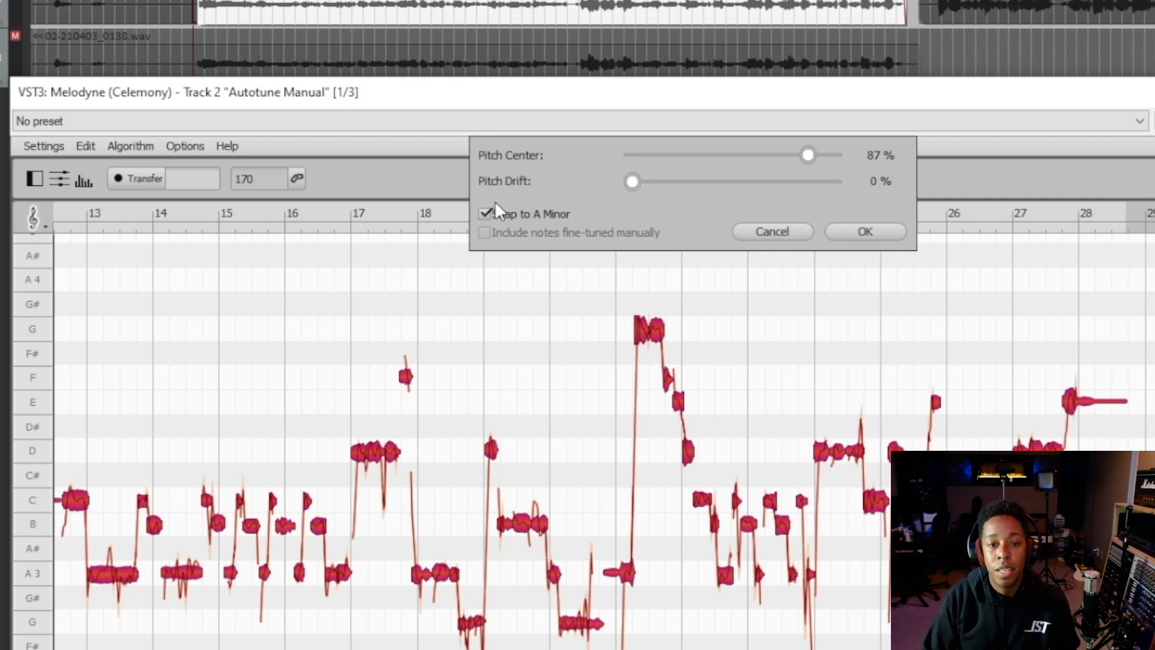
left_click(479, 215)
left_click(473, 215)
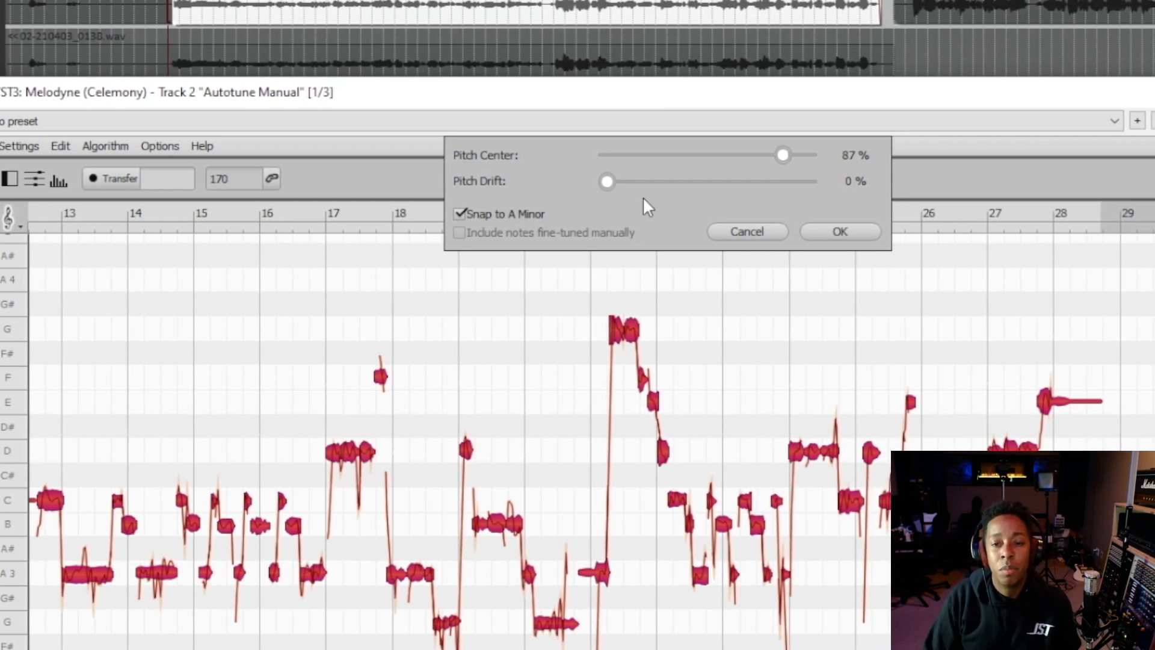
left_click_drag(611, 181, 628, 185)
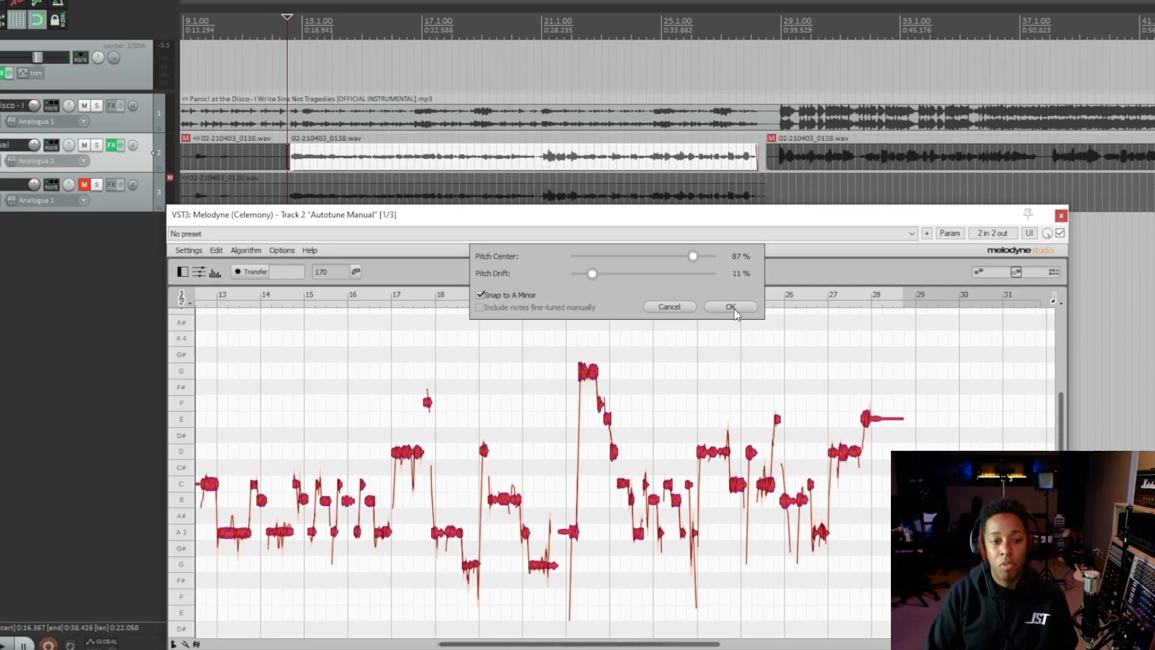
left_click(806, 233)
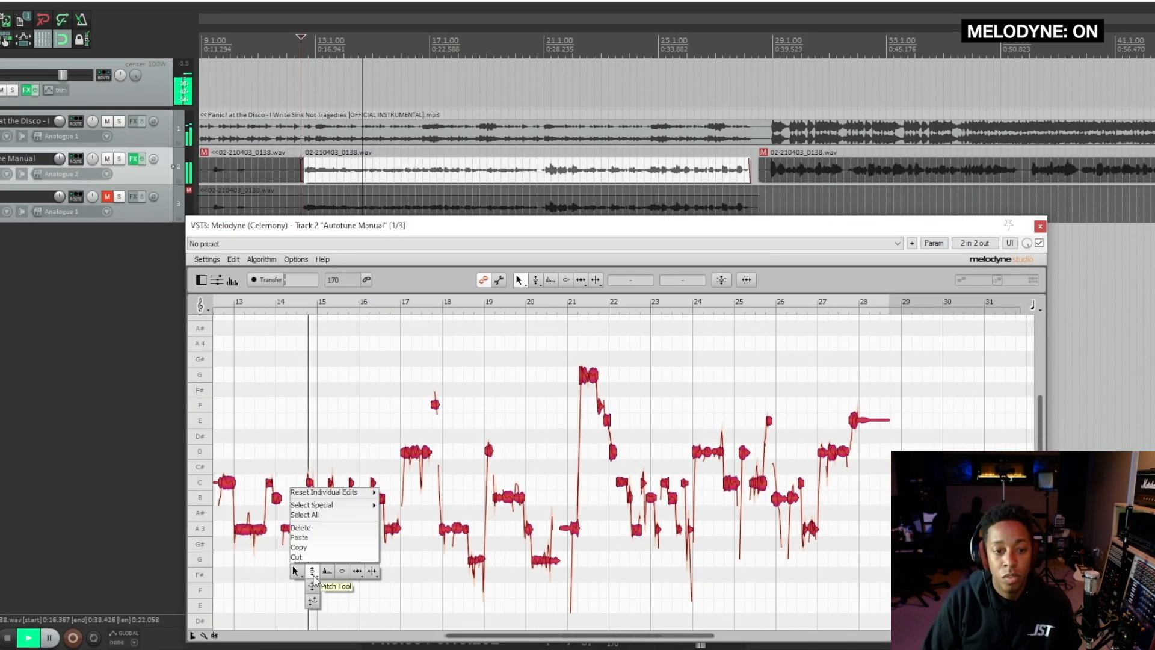
Step: Activate the Pitch Modulation tool and deselect all notes after listening to the corrected vocal
left_click(313, 573)
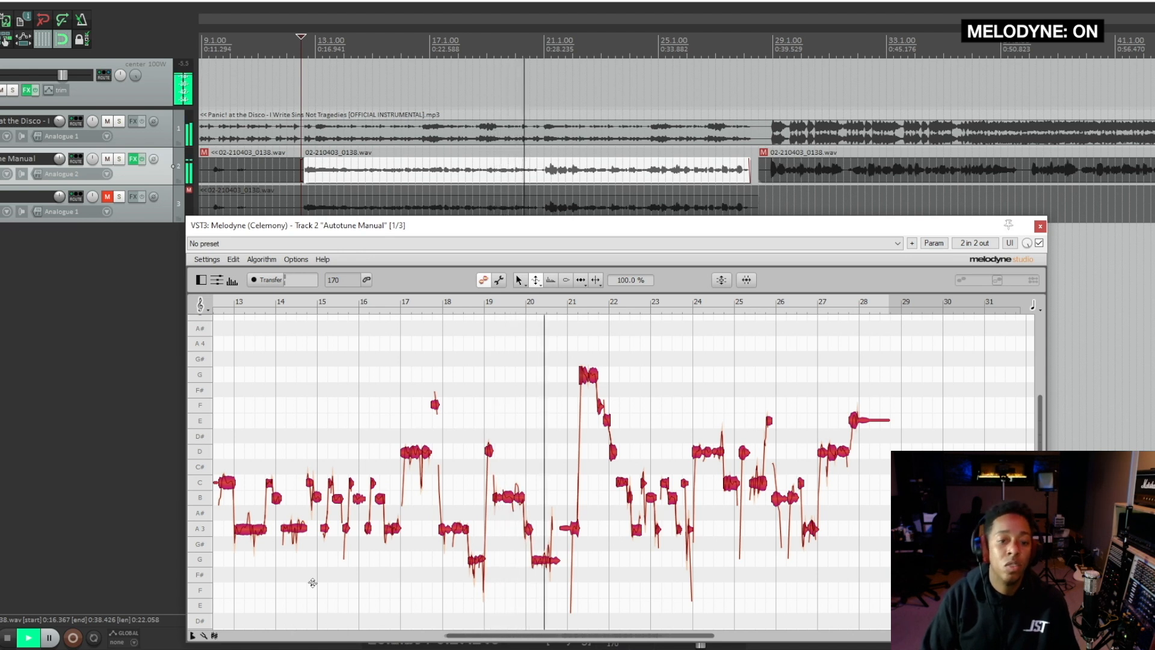
key("space")
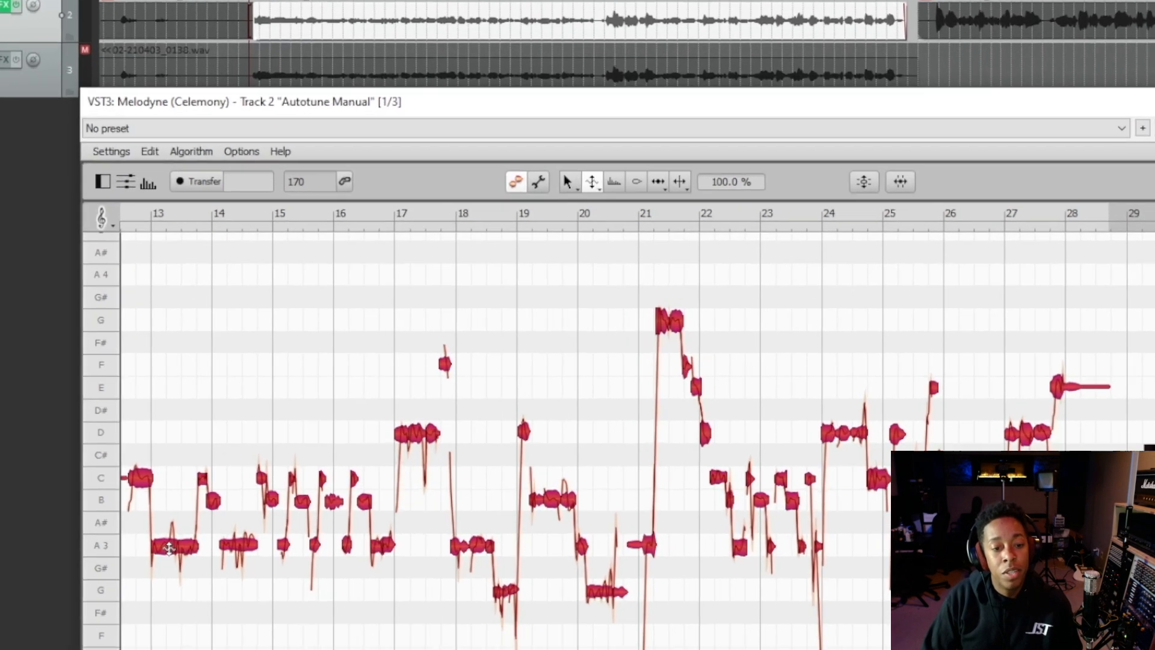
key("space")
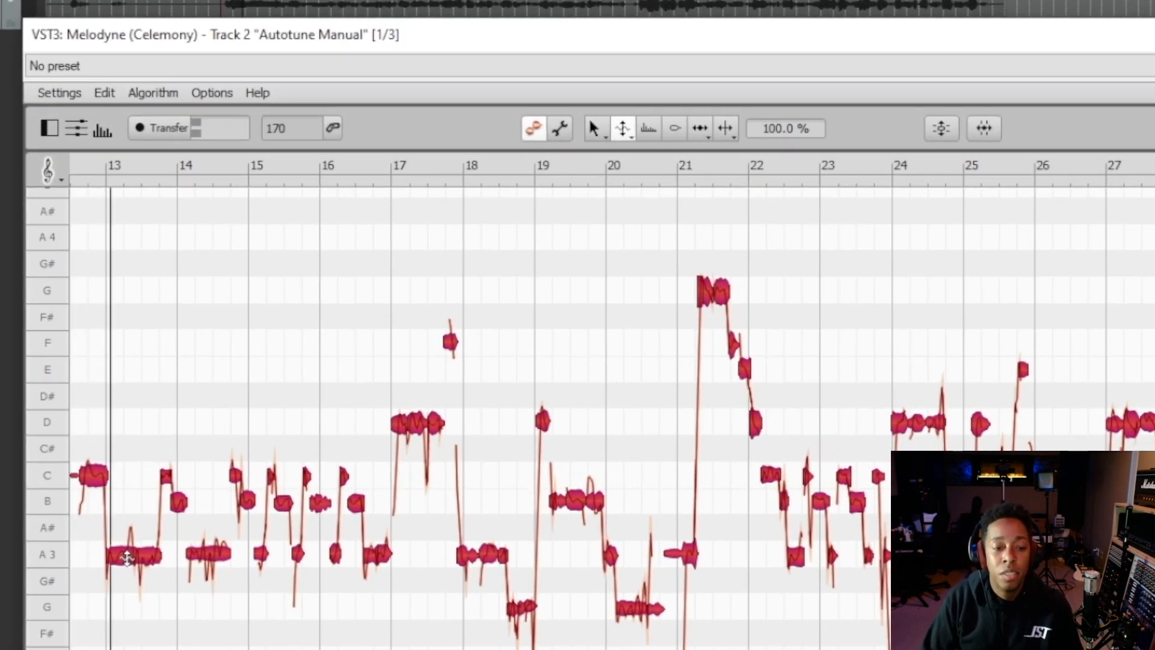
key("space")
left_click(131, 581)
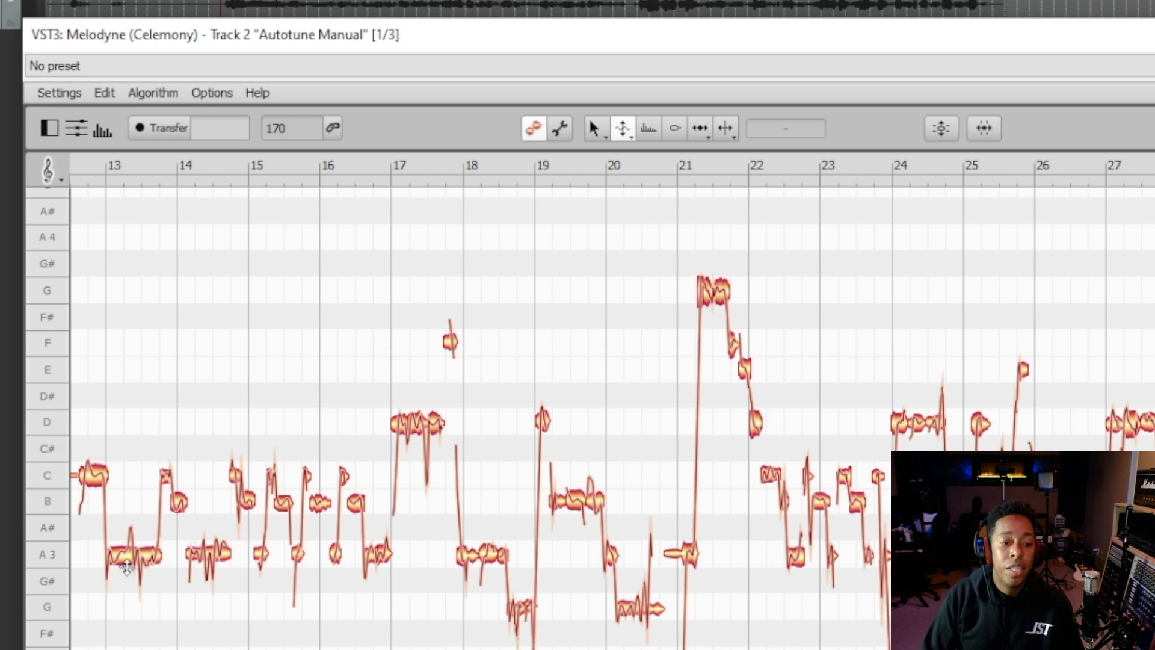
Step: Set the pitch modulation of the long A3 note at bar 13 to 54% and play back the vocal
right_click(124, 560)
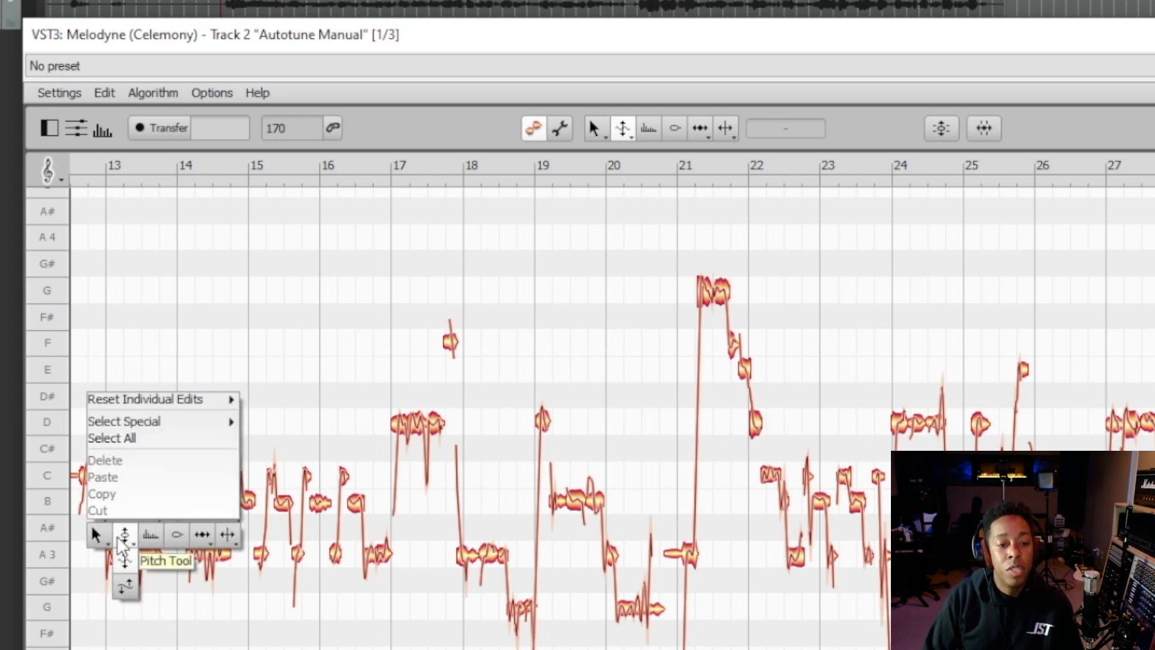
left_click(127, 569)
left_click_drag(124, 561, 127, 576)
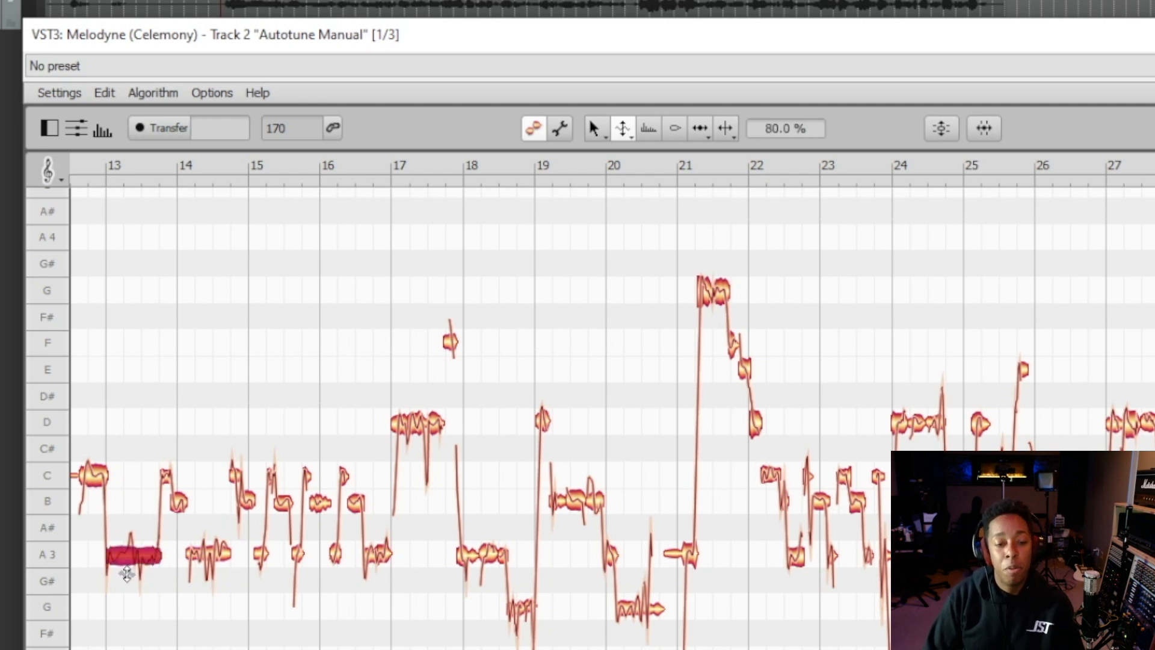
left_click_drag(124, 564, 132, 581)
key("space")
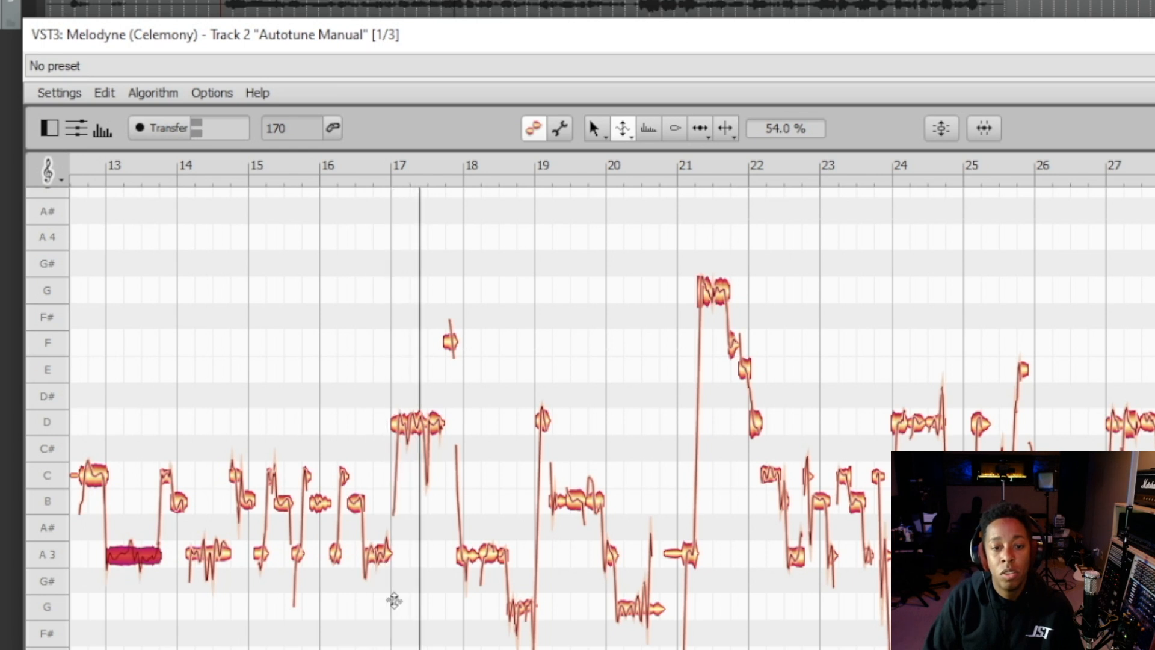
key("space")
Step: Set the pitch modulation of the last A3 note before bar 17 to 66% and play back the vocal
left_click(383, 554)
left_click_drag(383, 554, 394, 590)
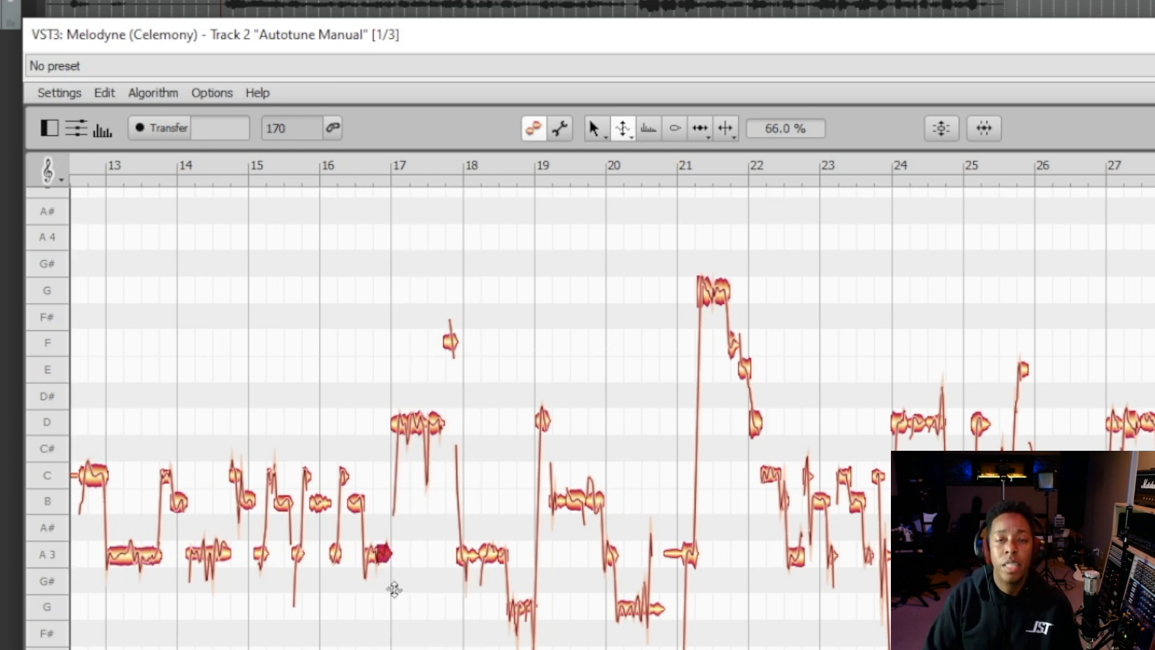
key("space")
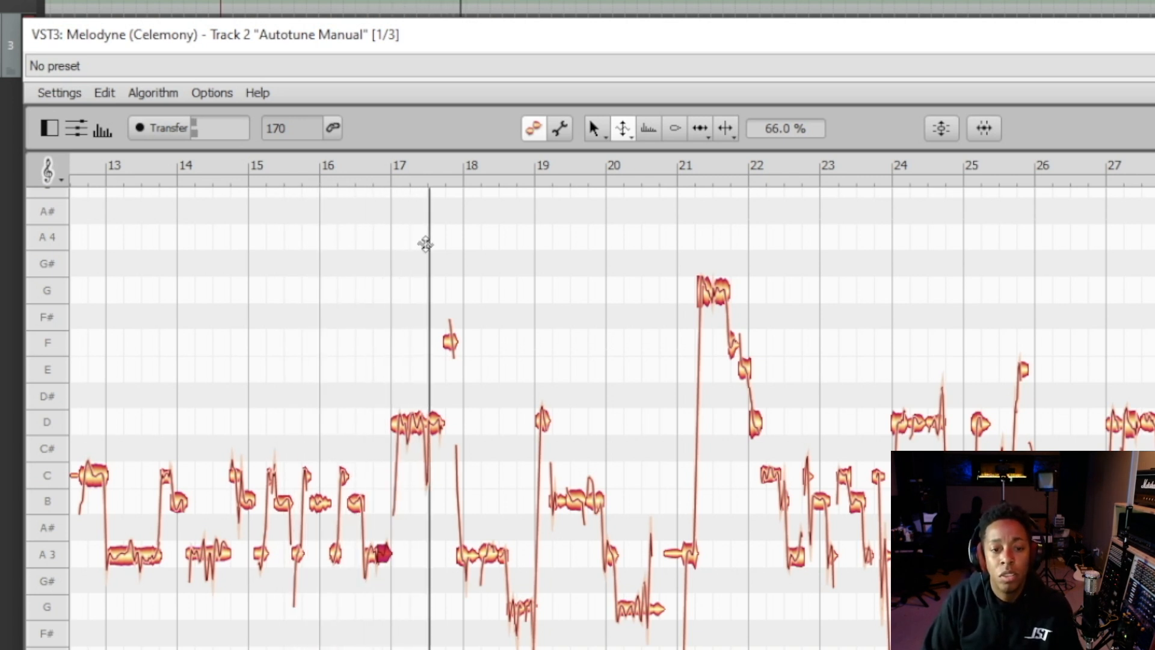
key("space")
Step: Activate the Main tool and reset all pitch changes of the F4 note just before bar 18
right_click(485, 360)
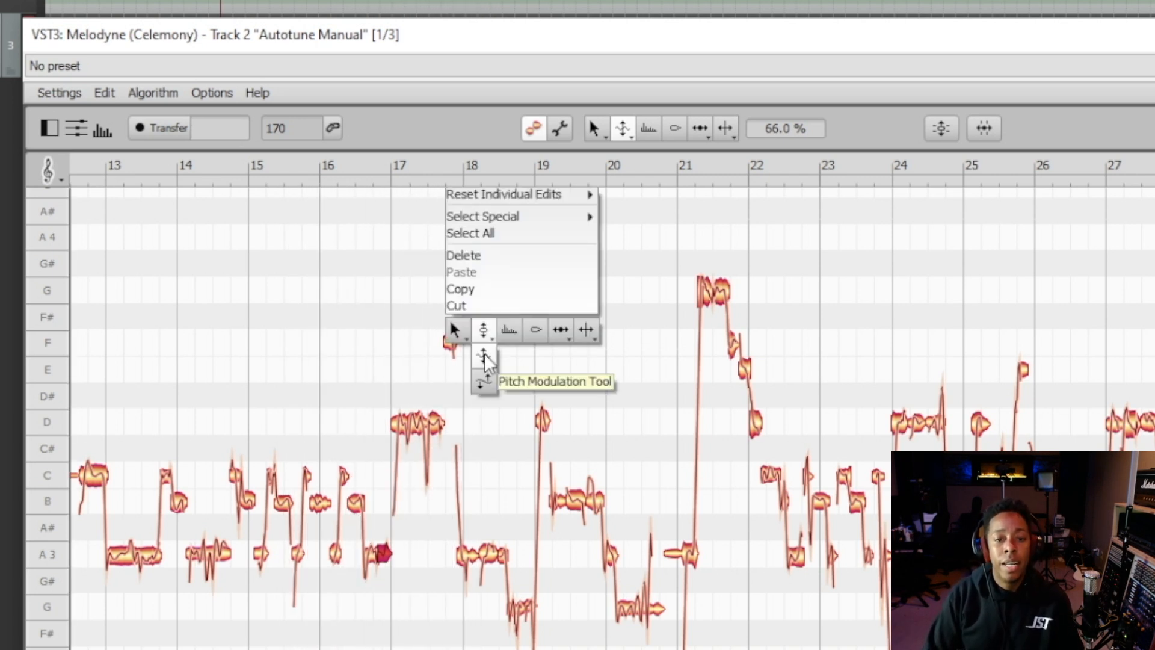
left_click(456, 330)
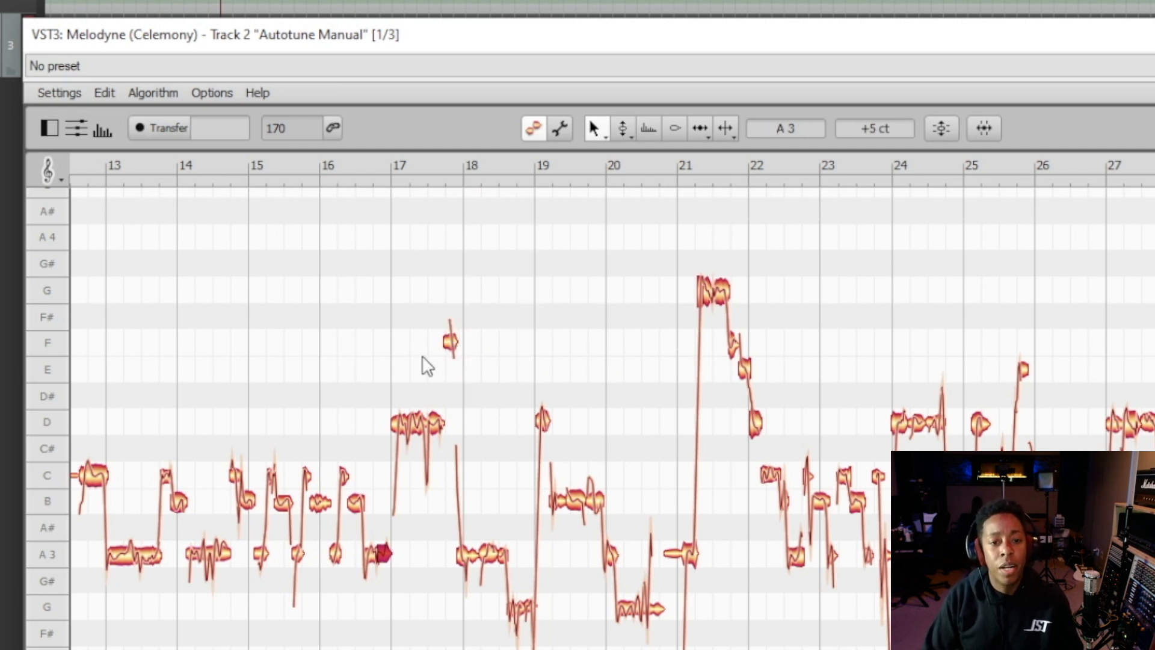
right_click(447, 342)
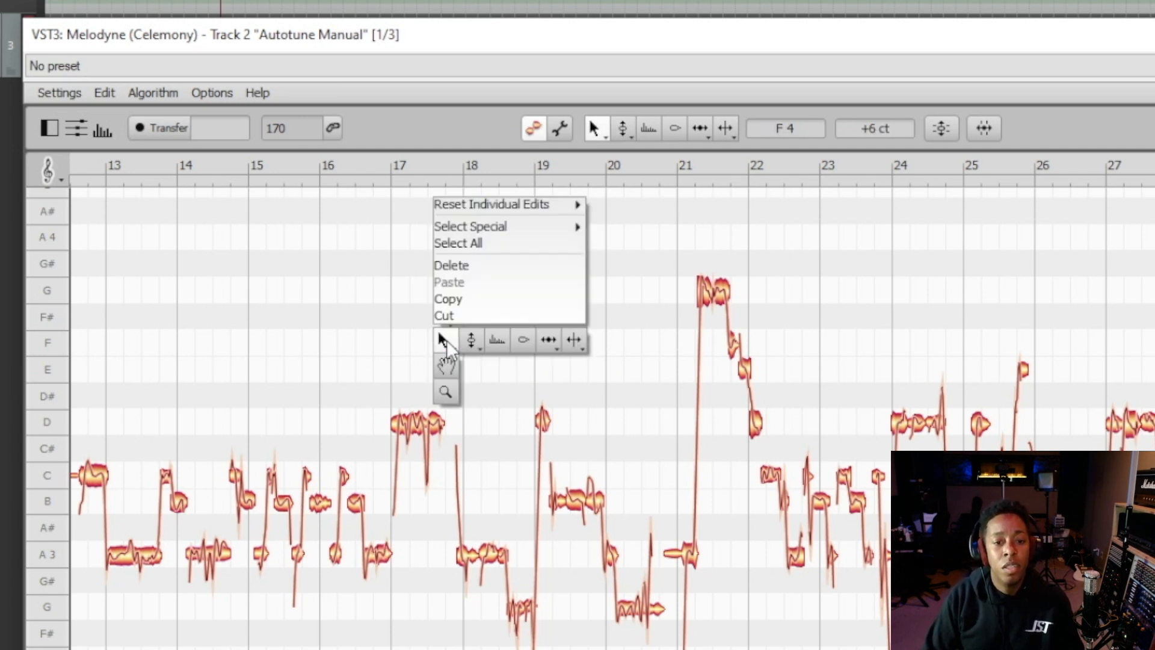
mouse_move(506, 196)
mouse_move(605, 204)
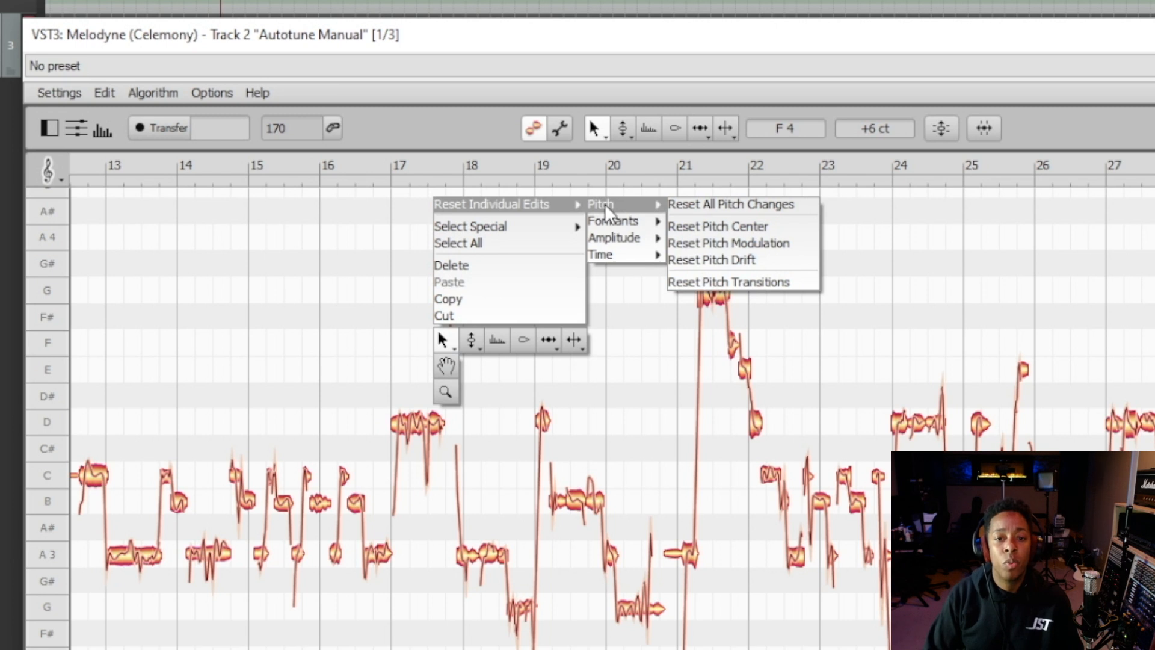
left_click(712, 204)
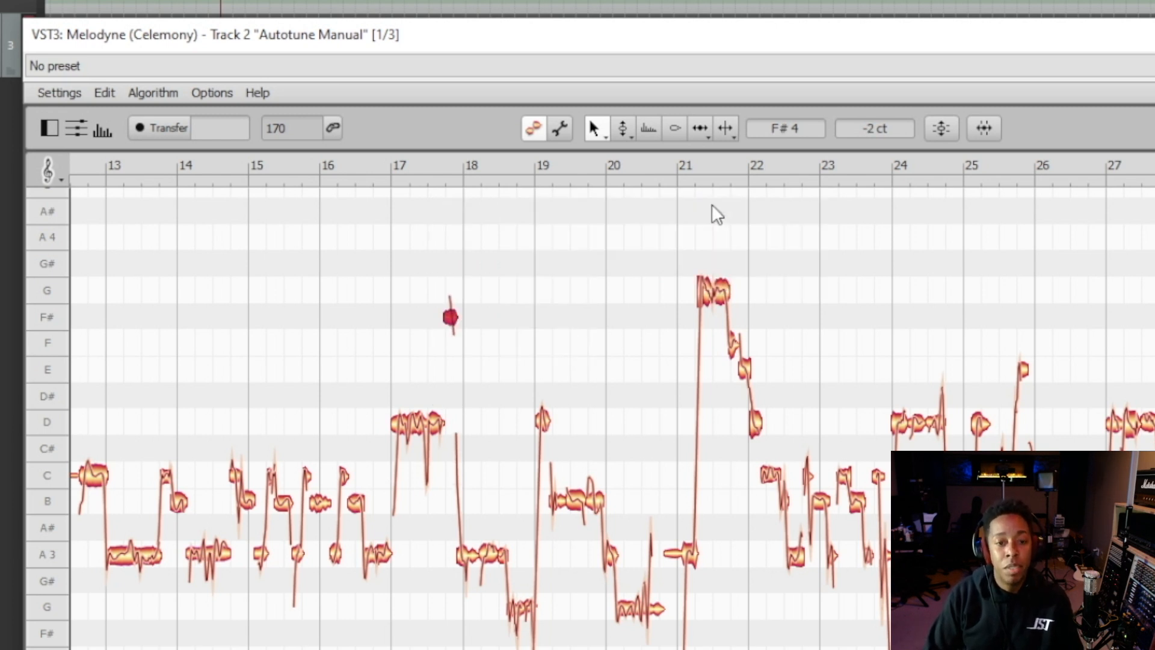
Step: Raise the note just before bar 18 to G4 and activate the Pitch Modulation tool while checking the playback
left_click(447, 312)
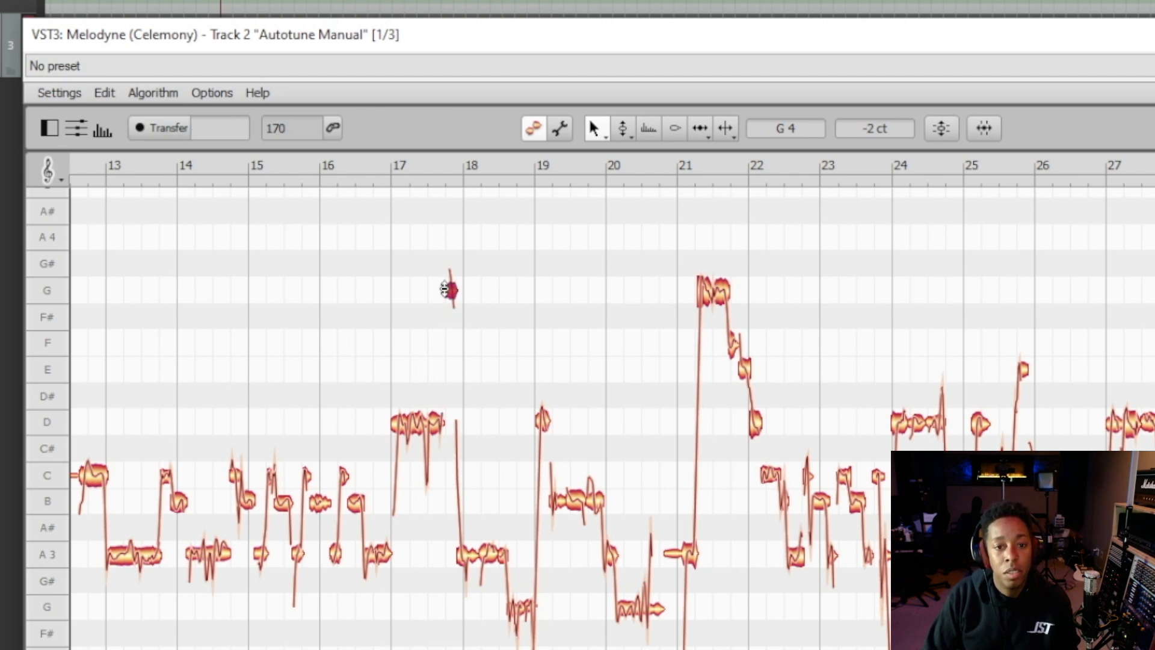
right_click(485, 257)
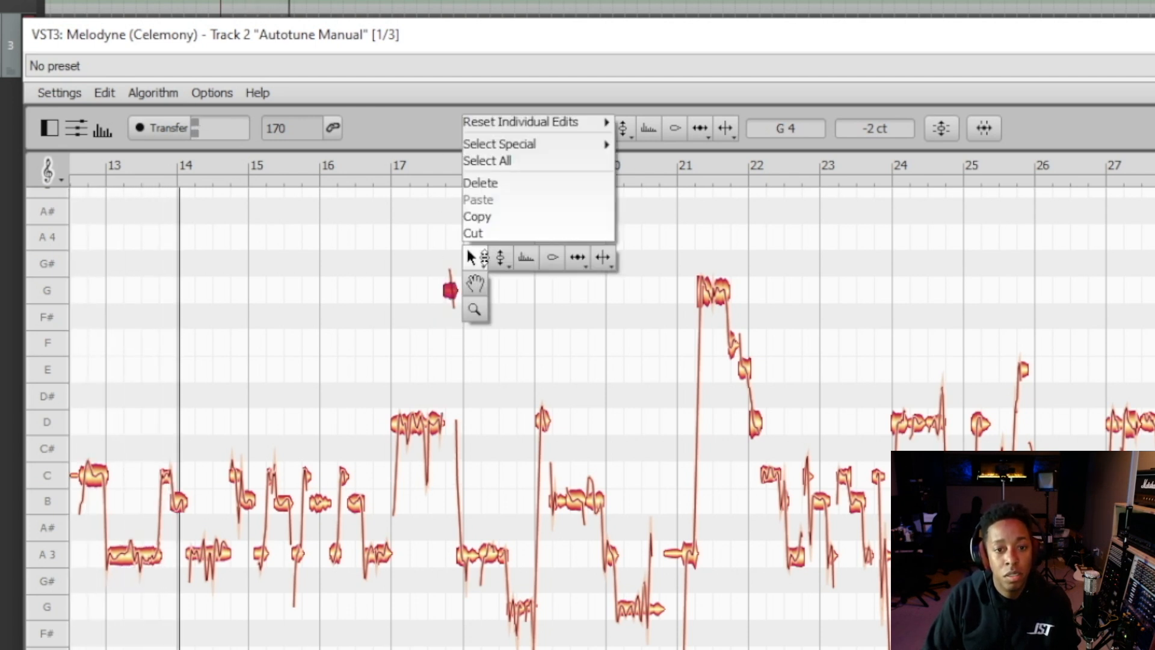
left_click(500, 259)
mouse_move(454, 309)
left_mouse_down()
mouse_move(449, 290)
mouse_move(468, 325)
left_mouse_up()
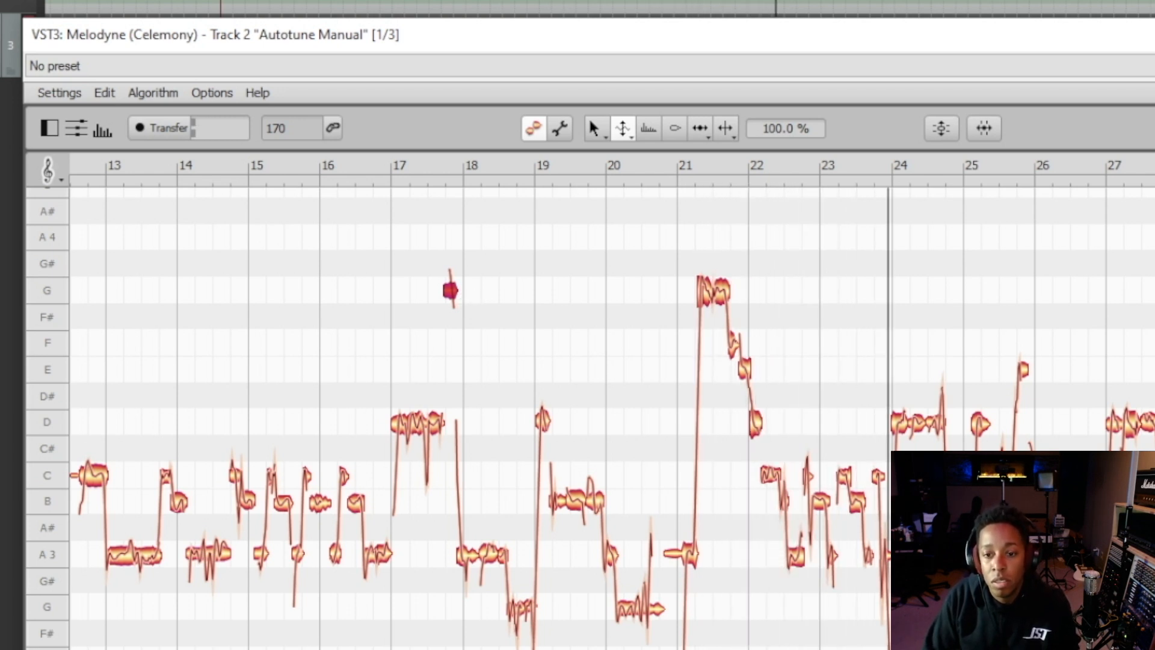
Step: Reactivate the Main tool, select the C4 note between bars 26 and 27, and listen to the vocal
right_click(1016, 369)
left_click(1027, 358)
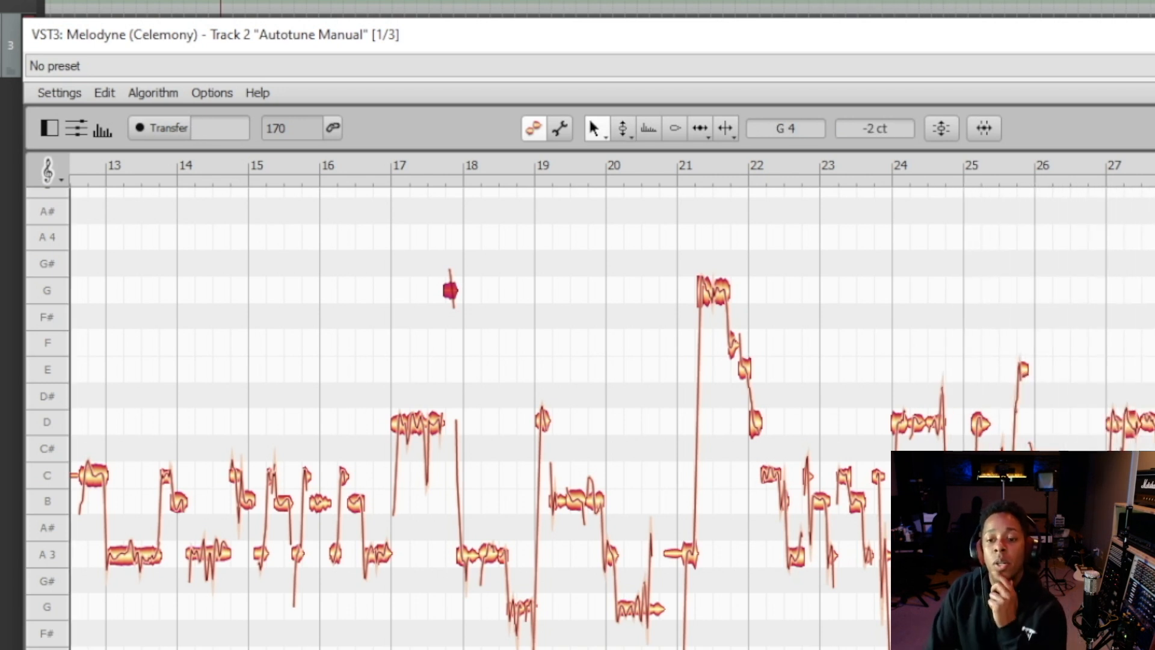
left_click(1017, 501)
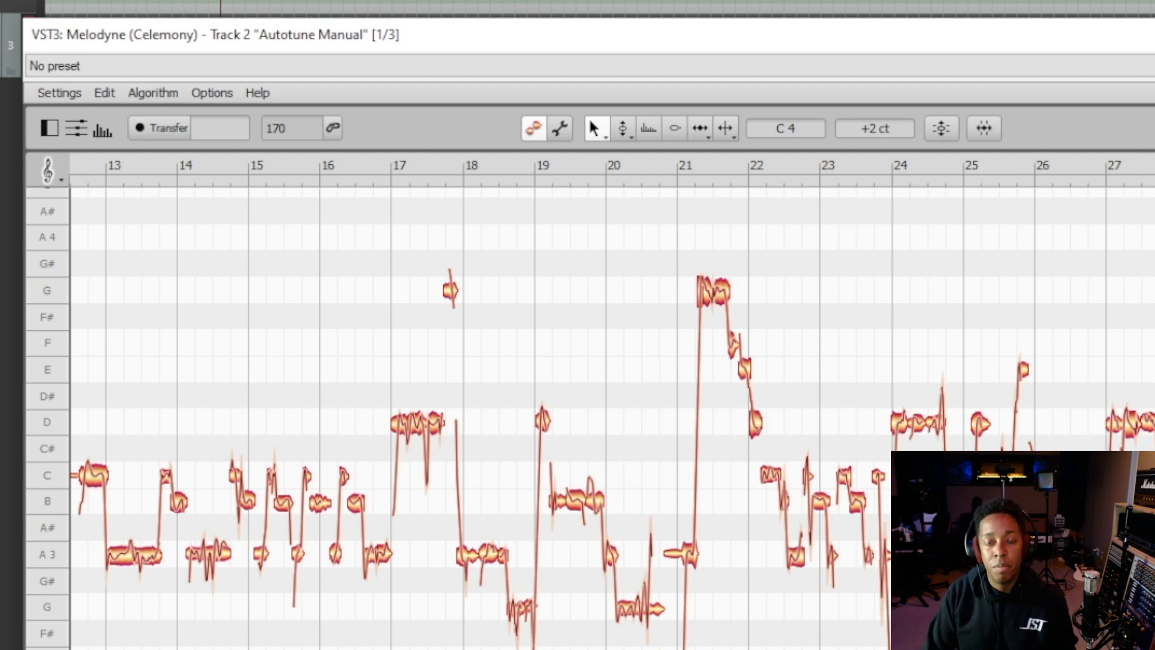
key("space")
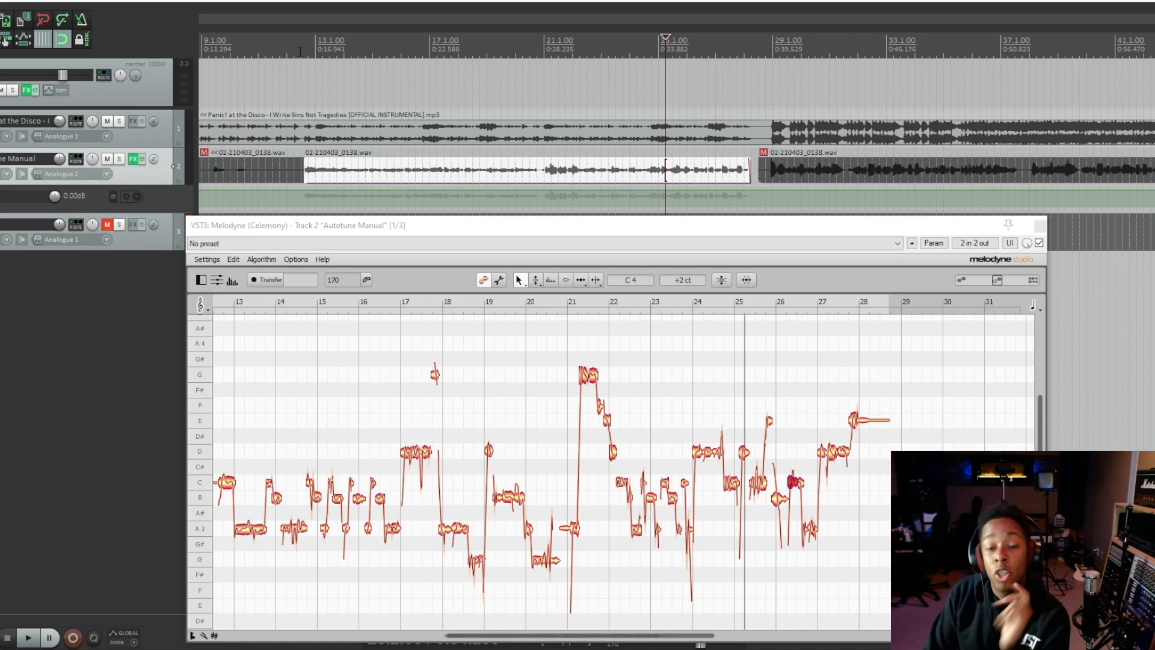
Step: Activate the Pitch tool and select the first C4 note together with the long A3 note at bar 13
right_click(349, 529)
mouse_move(368, 533)
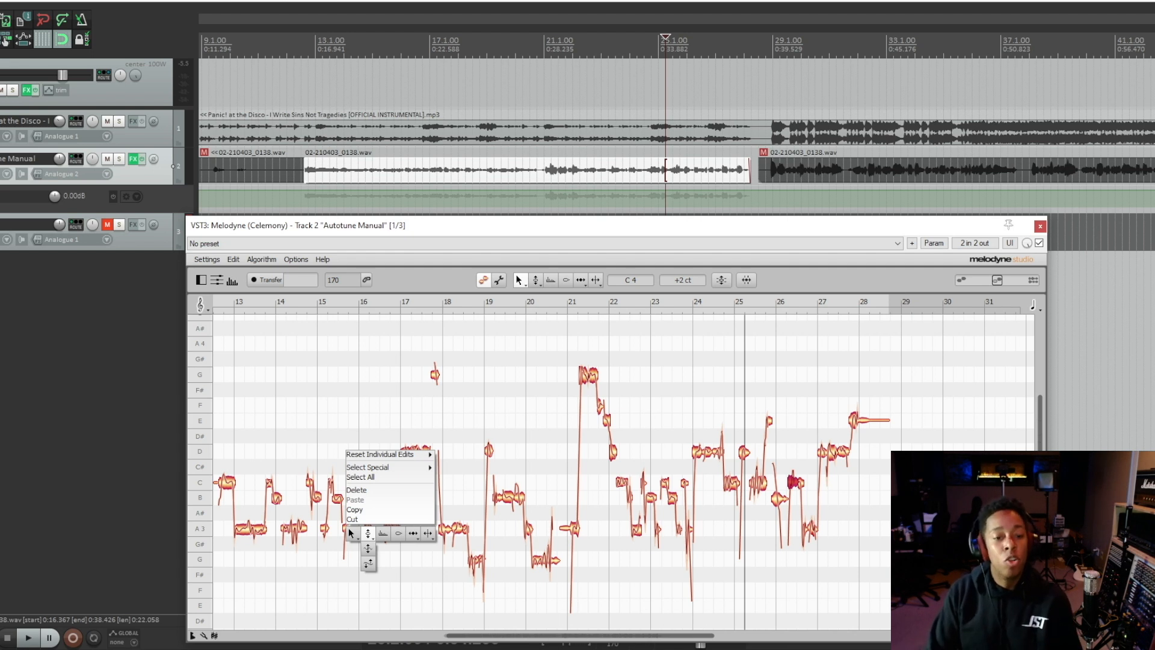
key("Escape")
left_click_drag(510, 641, 454, 641)
left_click_drag(375, 461, 421, 539)
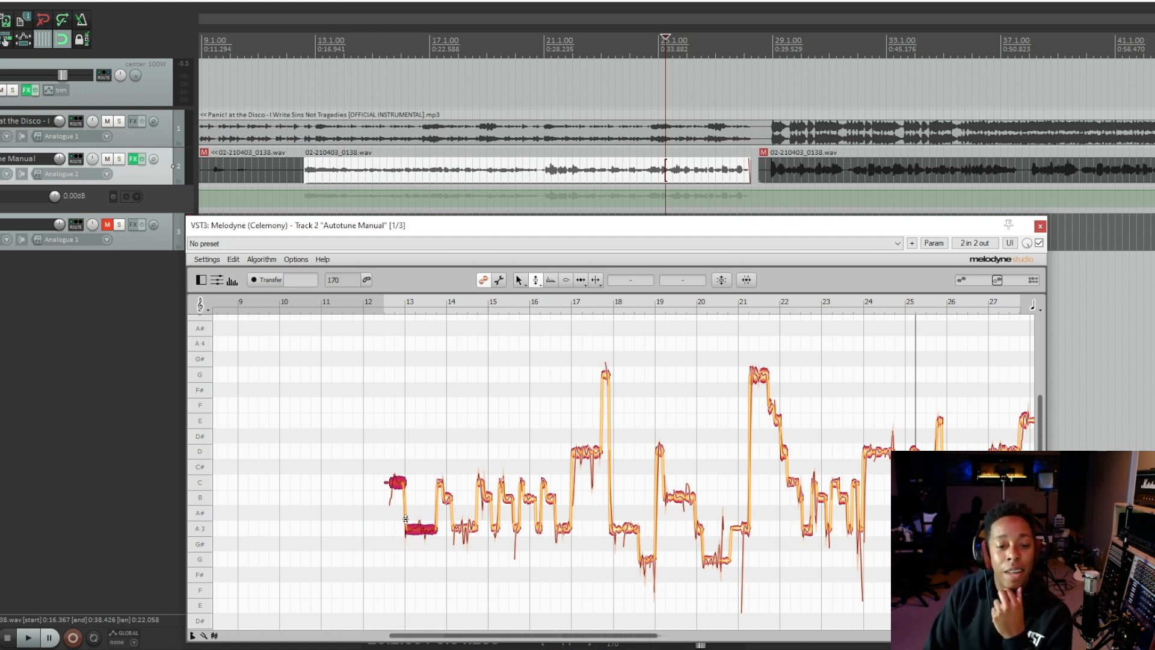
left_click(360, 463)
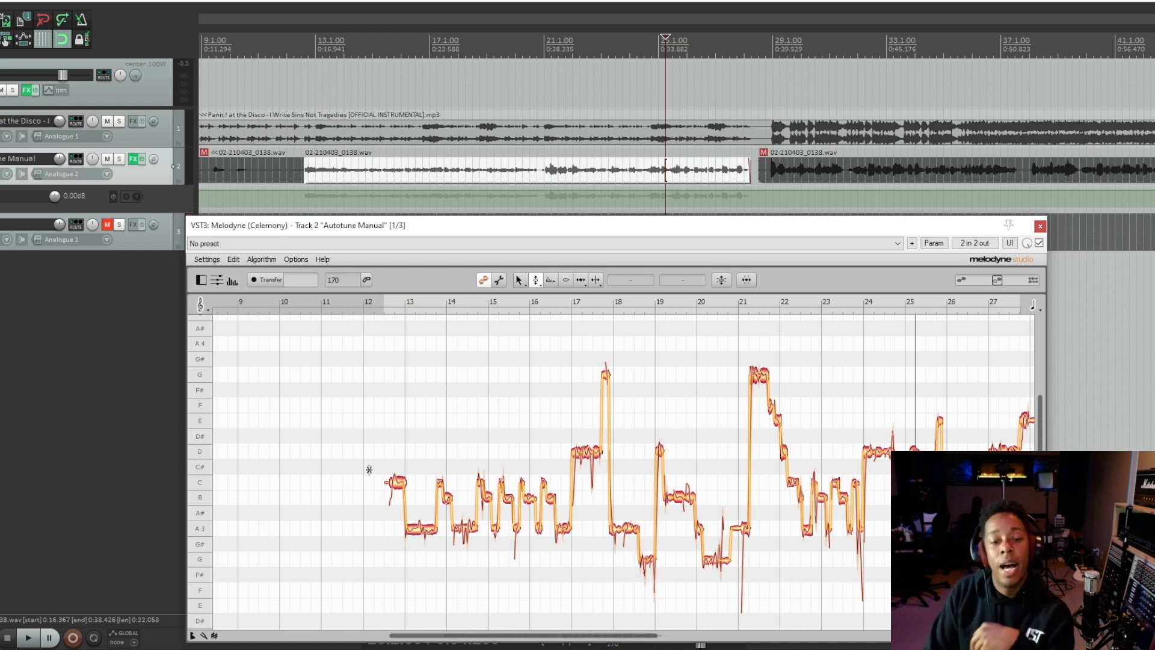
left_click_drag(368, 465, 431, 550)
Step: Audition a more gradual pitch transition from the first C4 note to the long A3 note at bar 13, and undo it
right_click(425, 543)
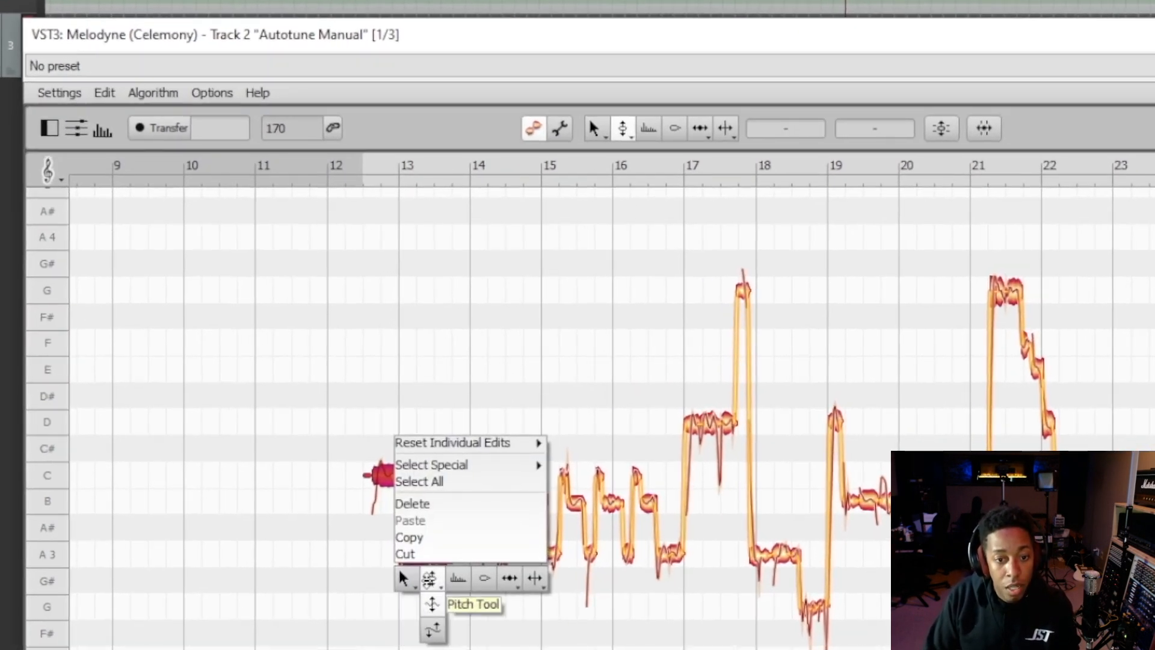
left_click(434, 605)
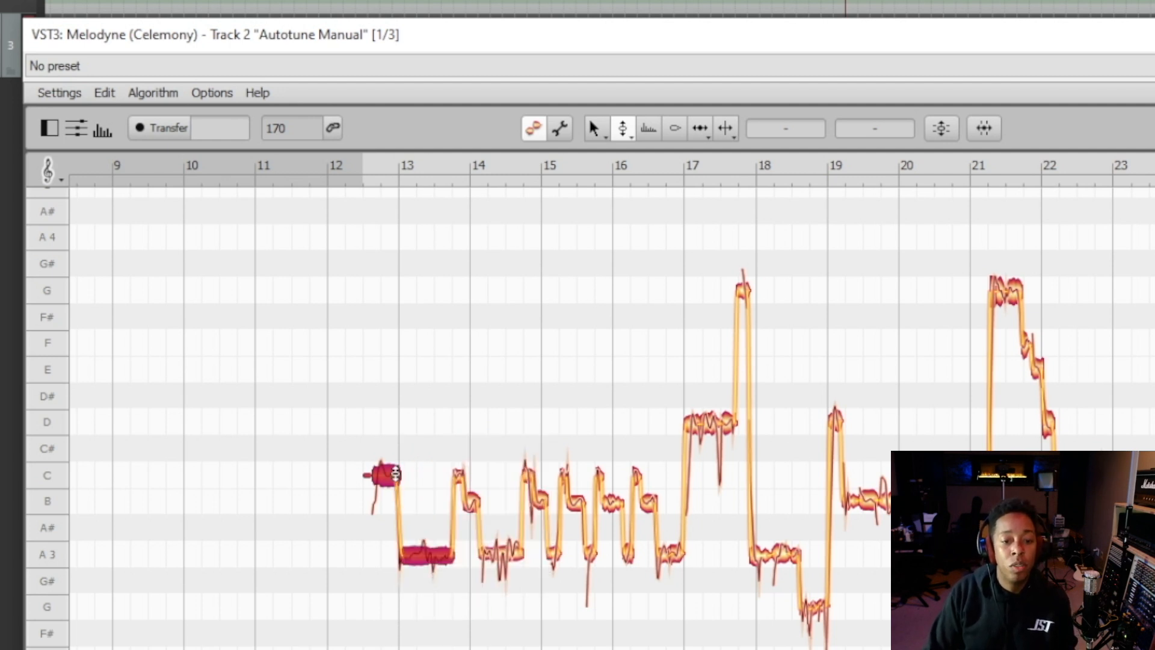
key("space")
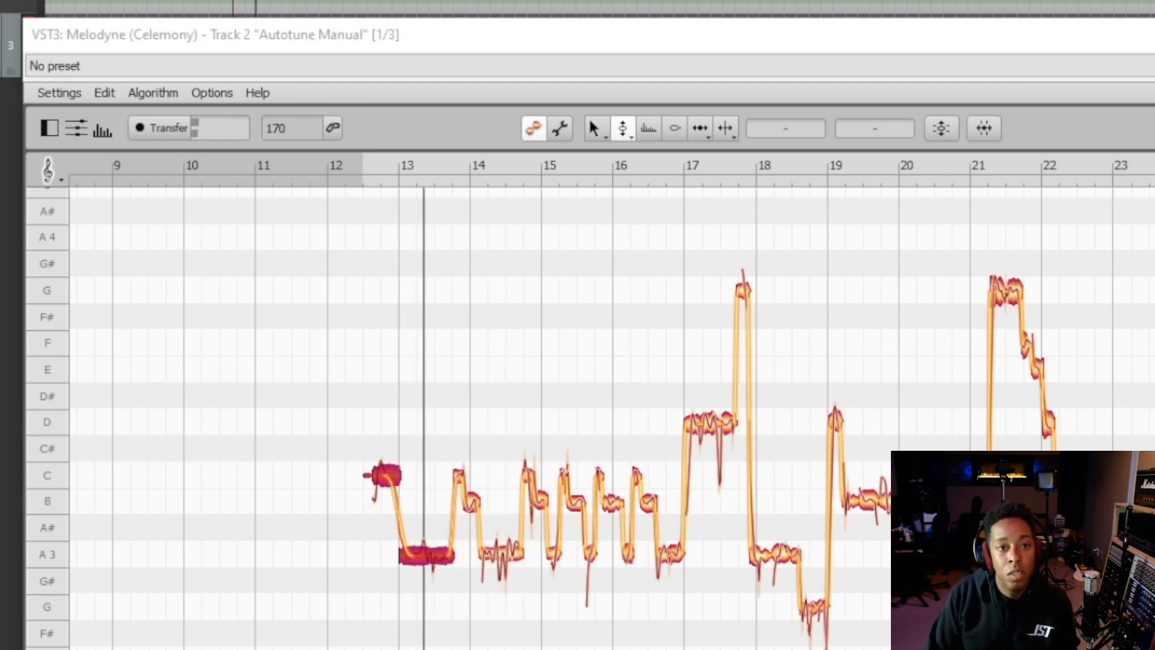
key("space")
left_click(209, 7)
key("space")
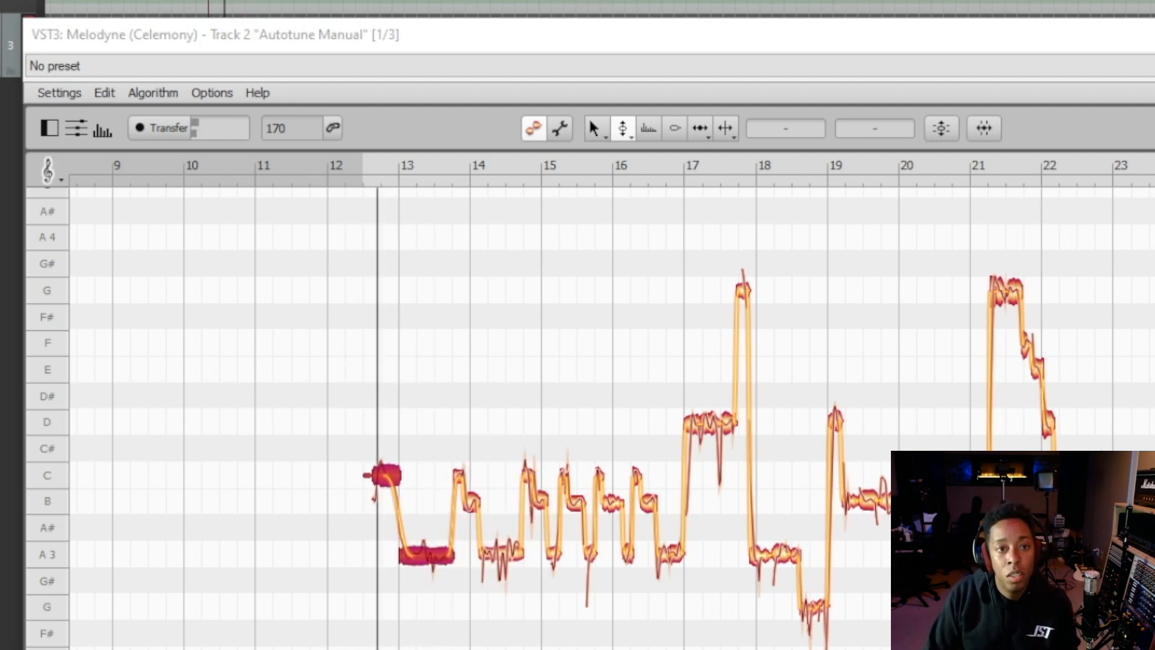
key("space")
key("space")
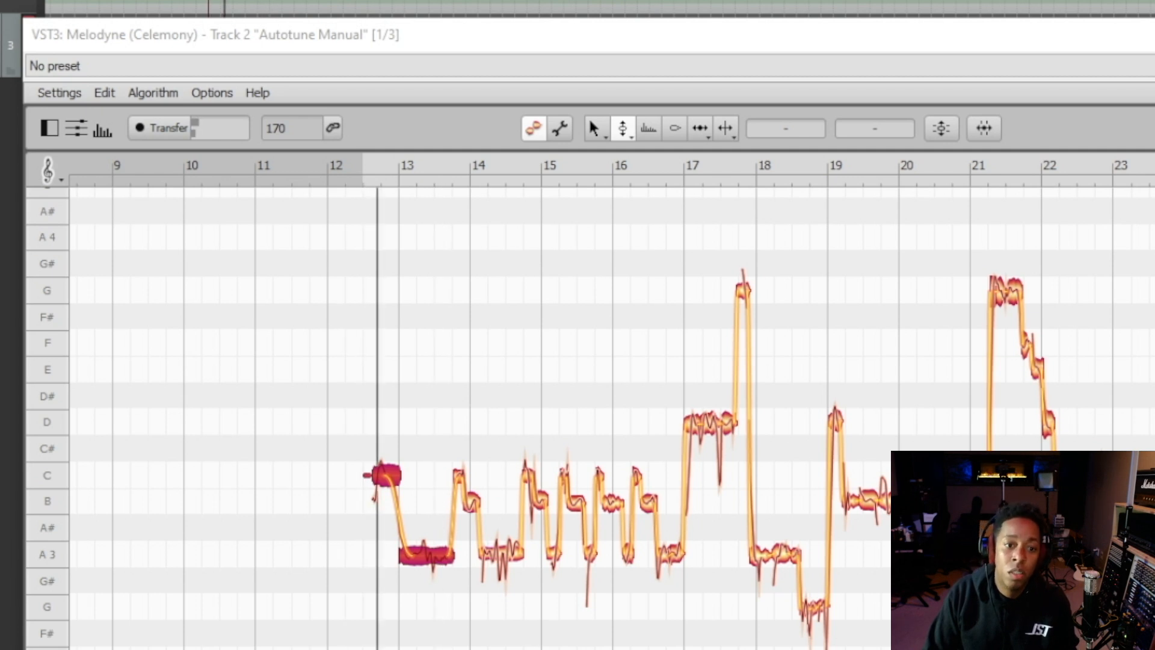
key("space")
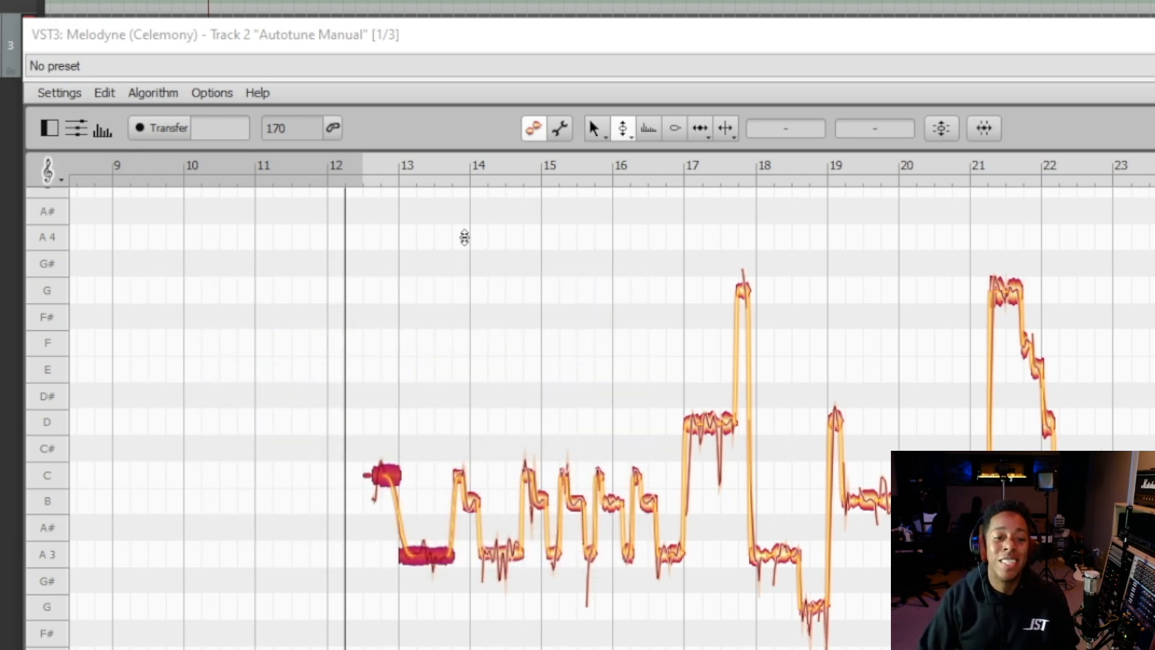
left_click(104, 93)
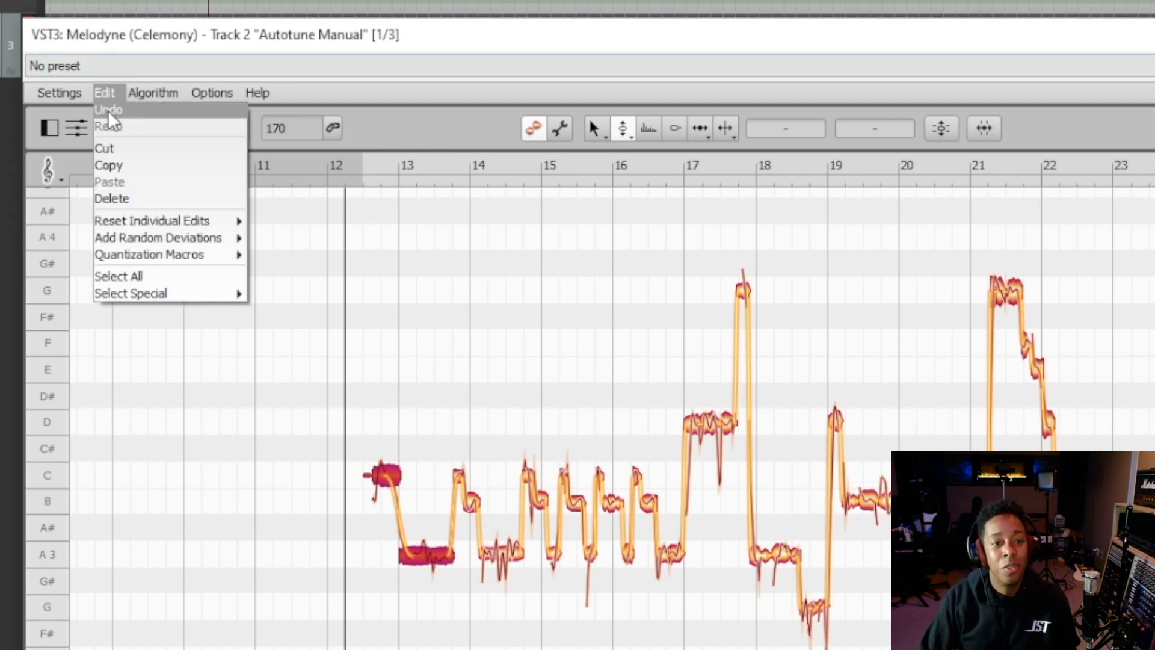
left_click(114, 107)
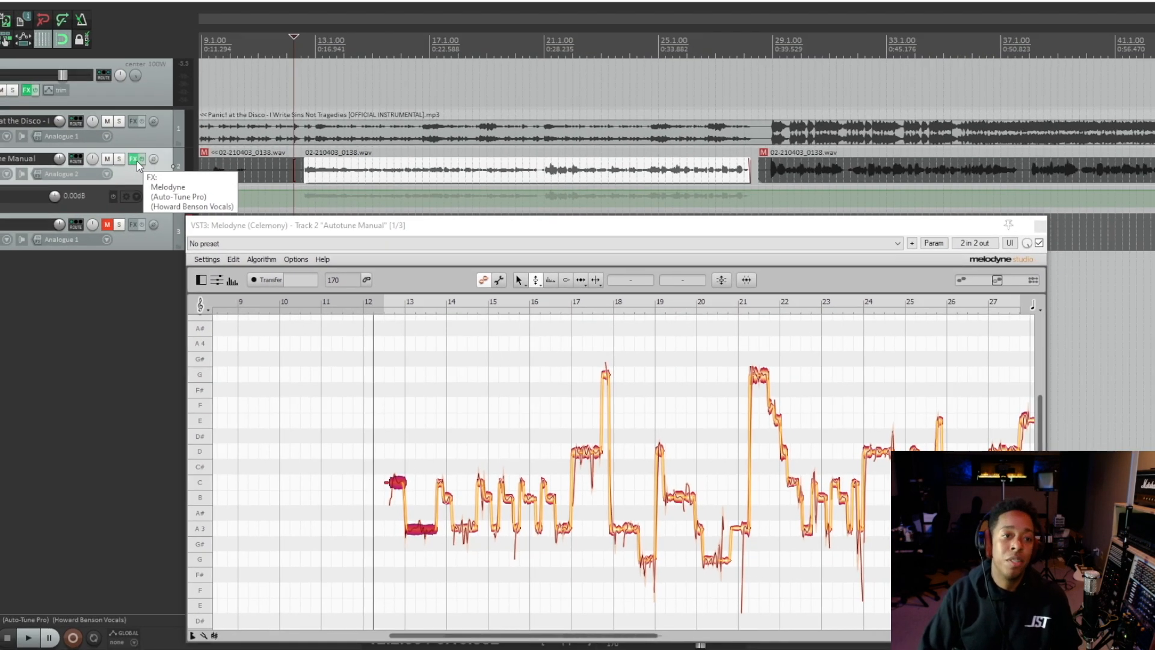
Step: Enable the Howard Benson Vocals plug-in on the Autotune Manual track and play back the vocal with the Melodyne editor displayed
left_click(132, 160)
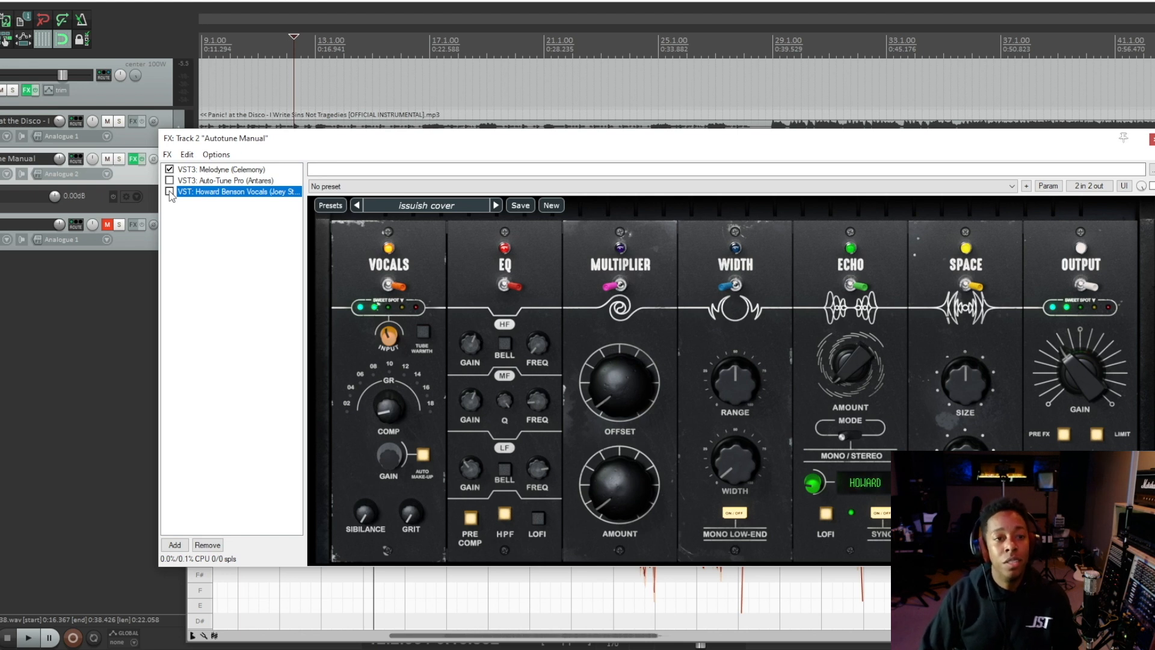
left_click(169, 191)
key("space")
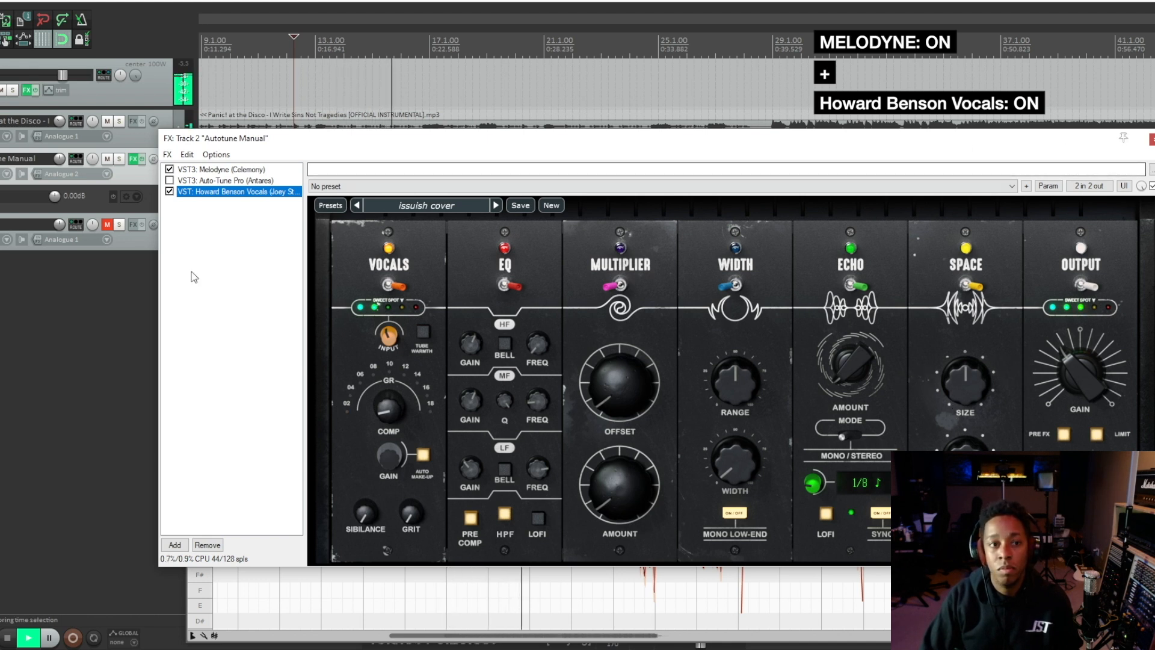
left_click(220, 169)
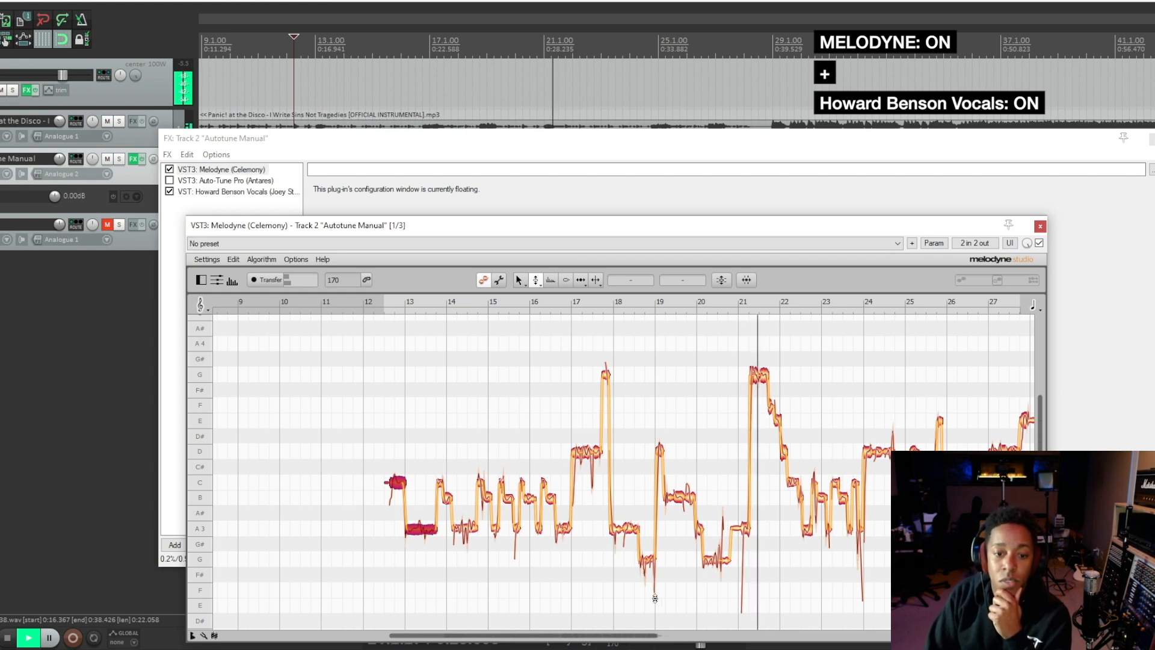
left_click_drag(572, 636, 636, 639)
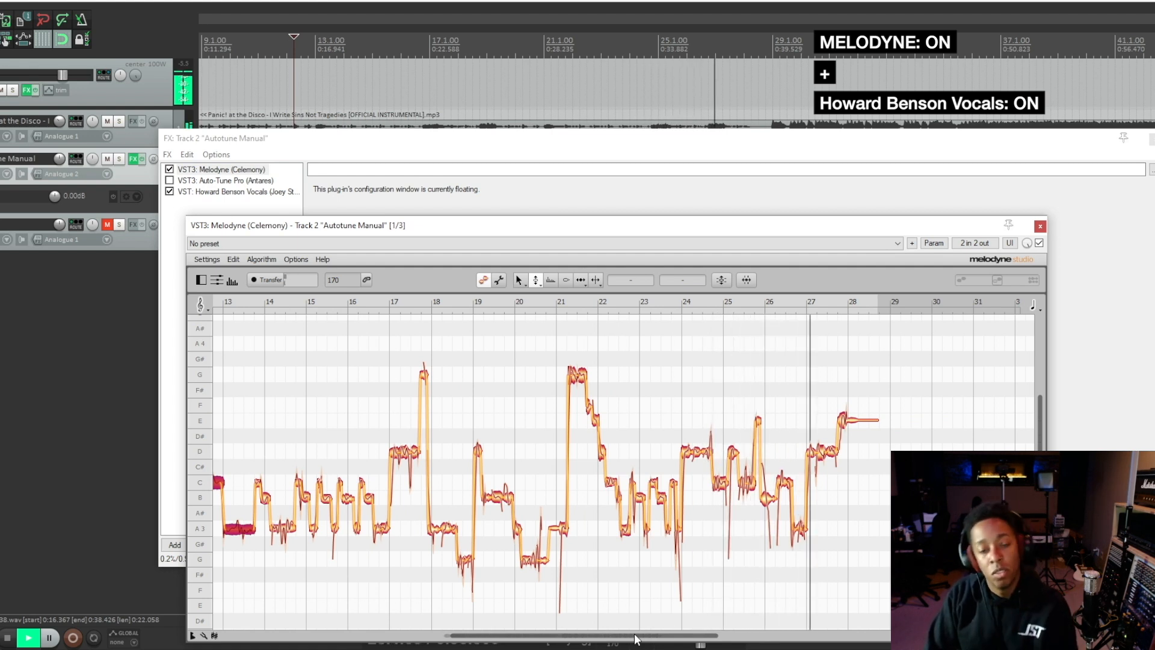
key("space")
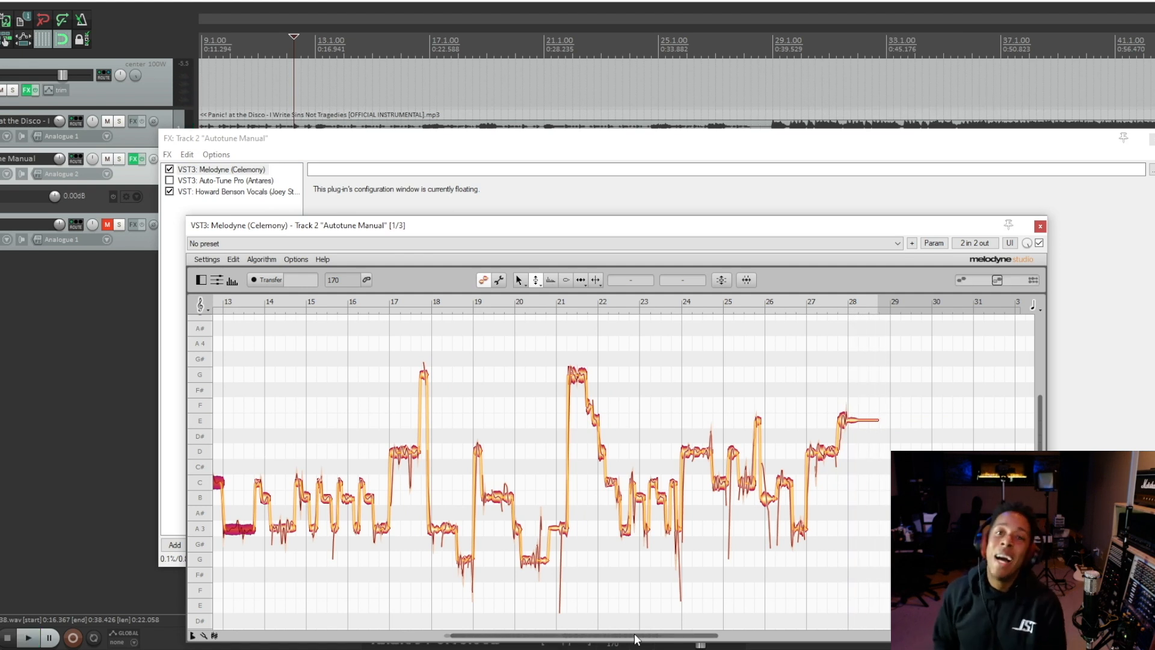